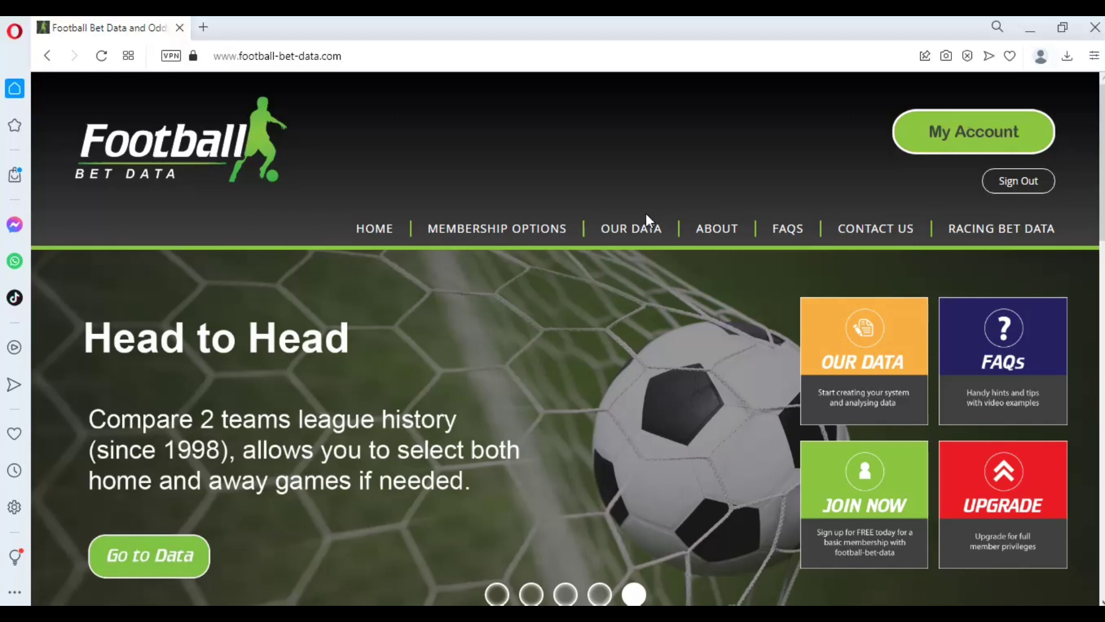
# Save the Statistical-Relevance.xlsx example file from the Example Downloads page.
pyautogui.moveTo(618, 233)
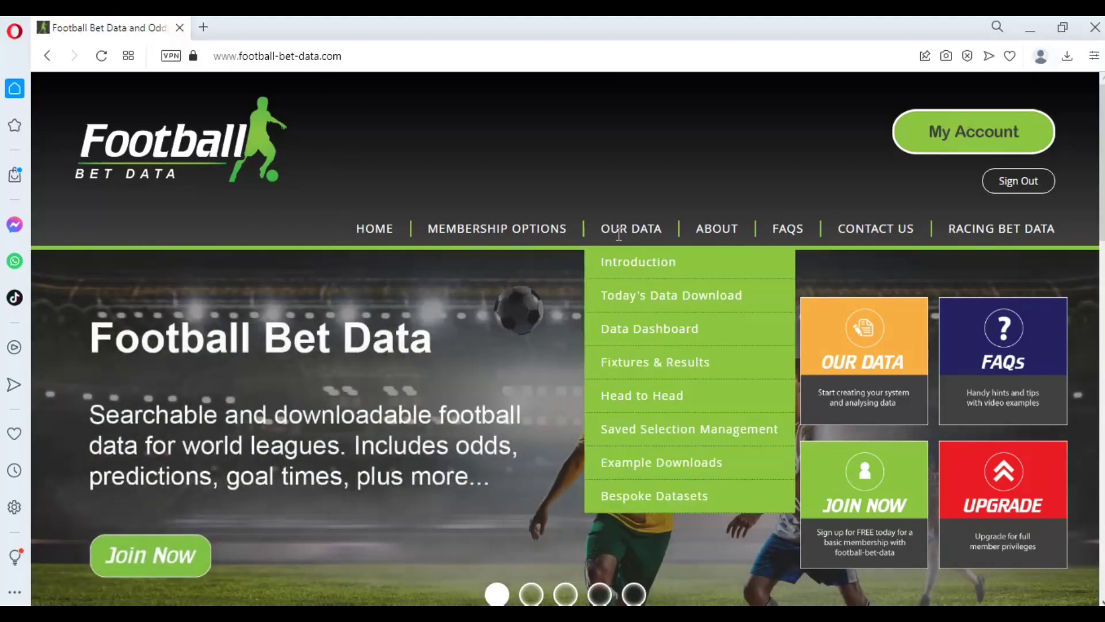
pyautogui.click(691, 463)
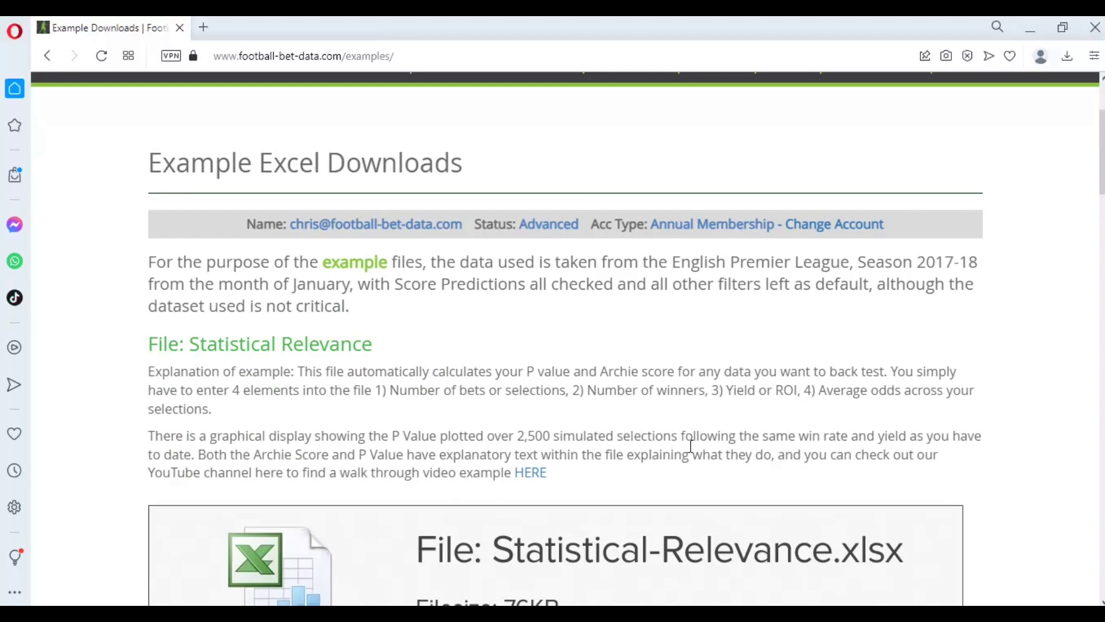
pyautogui.scroll(-1, 690, 446)
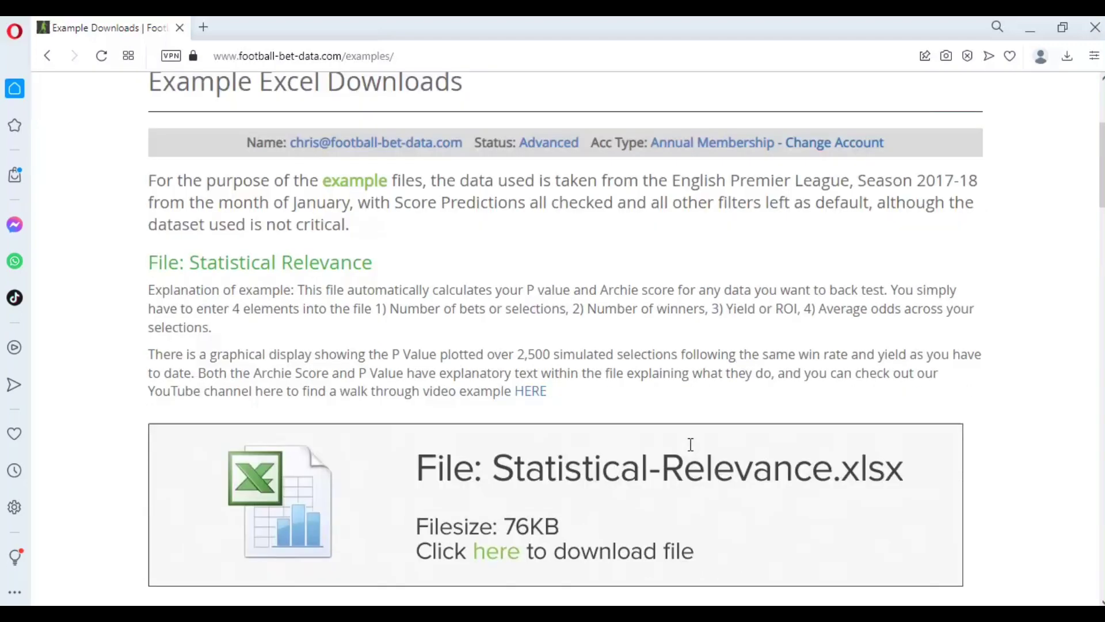
pyautogui.rightClick(511, 558)
pyautogui.click(511, 557)
pyautogui.scroll(4, 1028, 325)
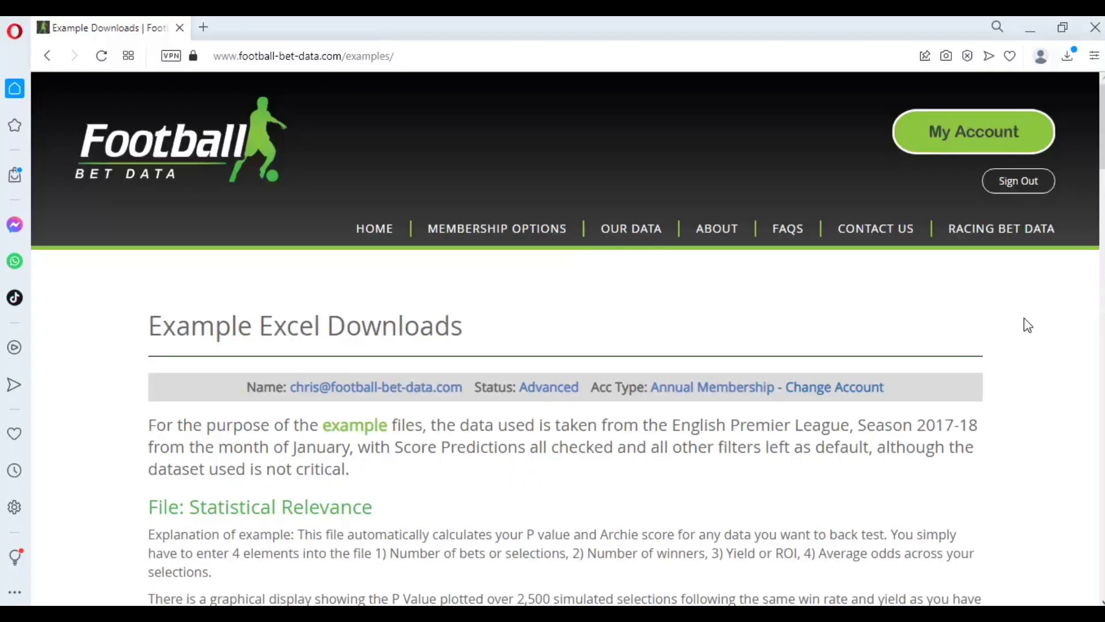
# On the Data Dashboard, tick League Check/Uncheck all to include every league.
pyautogui.moveTo(641, 225)
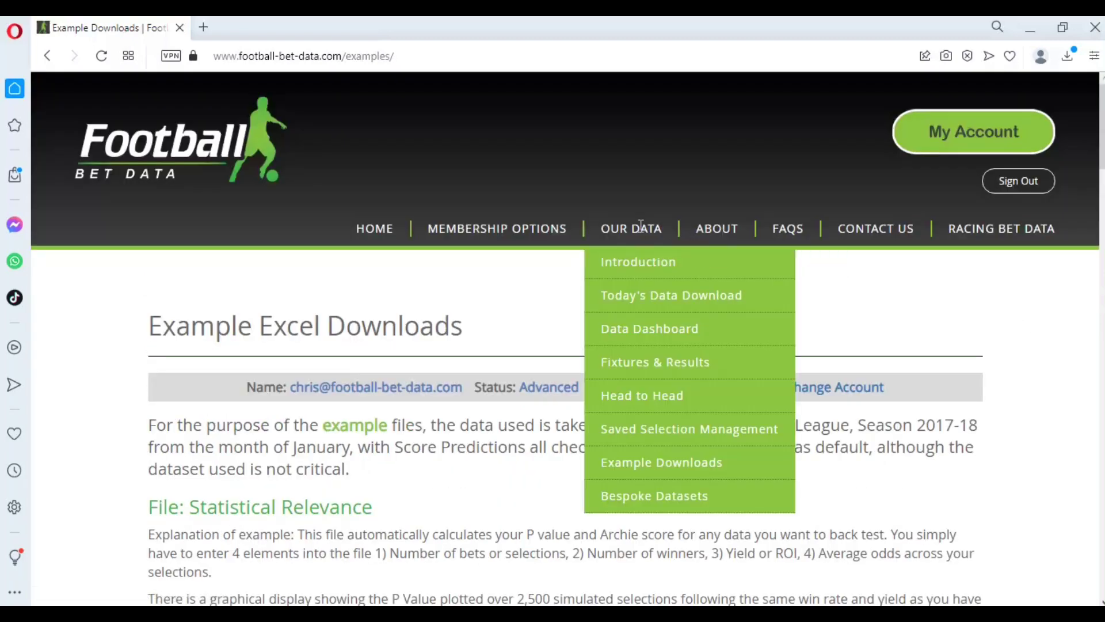
pyautogui.click(661, 337)
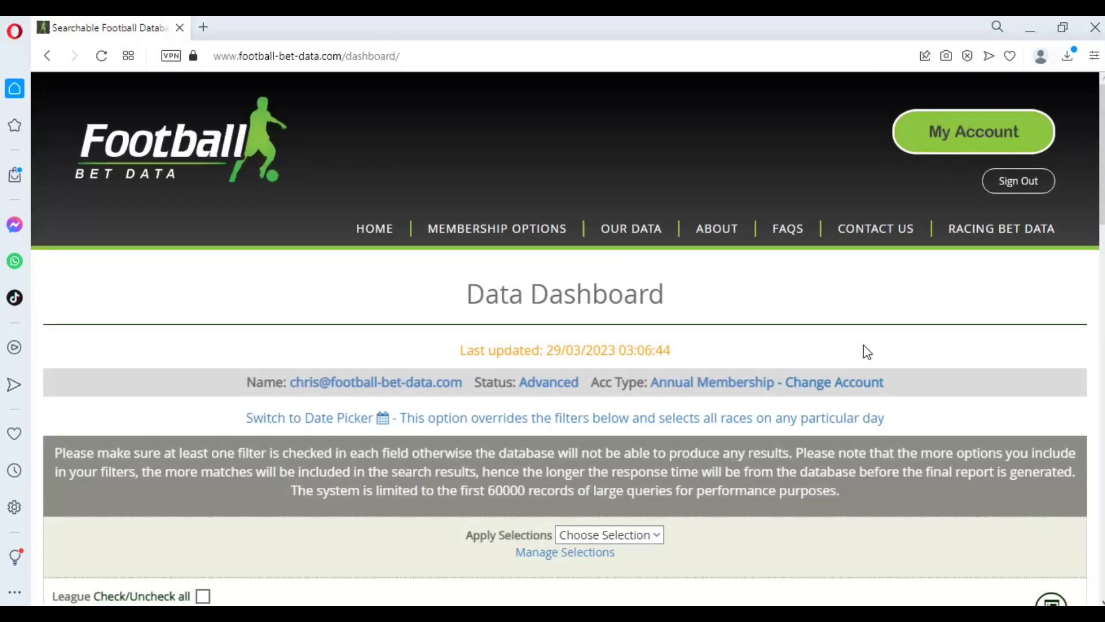
pyautogui.scroll(-4, 867, 351)
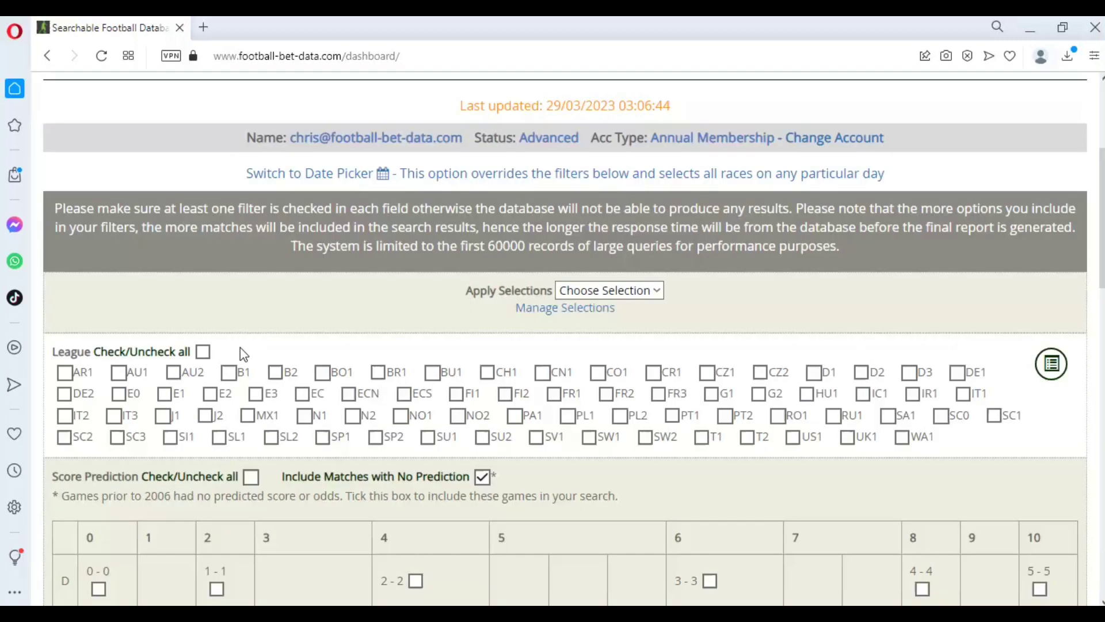
pyautogui.click(202, 351)
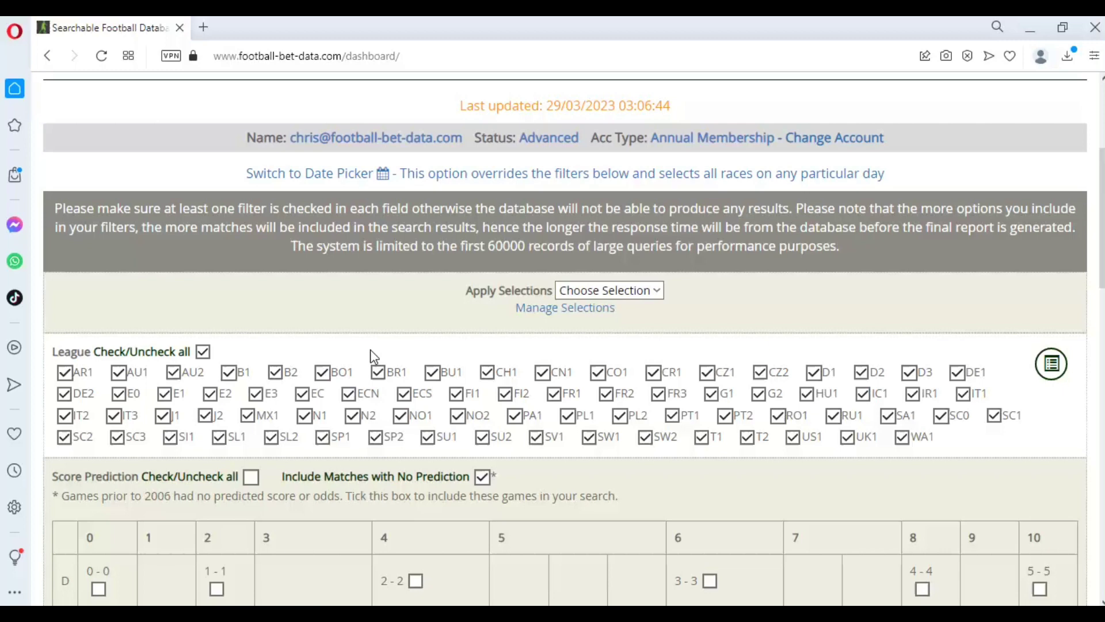
# Exclude no-prediction matches and tick home-win scores 3-0, 4-0, 4-1, 5-0, 5-1 and 5-2.
pyautogui.scroll(-3, 418, 354)
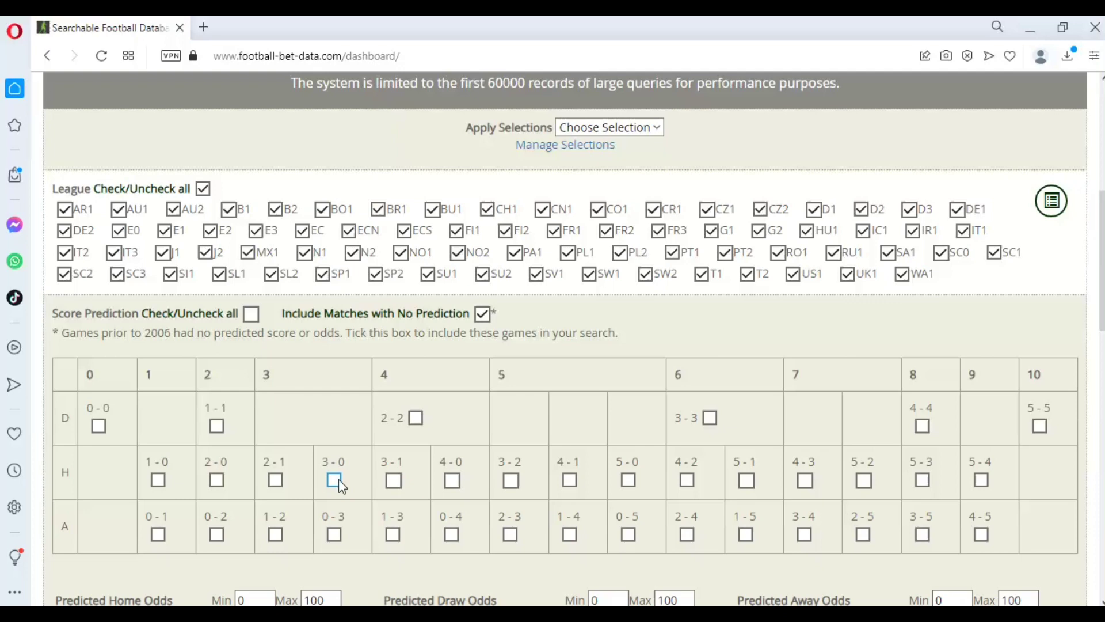
pyautogui.click(483, 313)
pyautogui.click(337, 480)
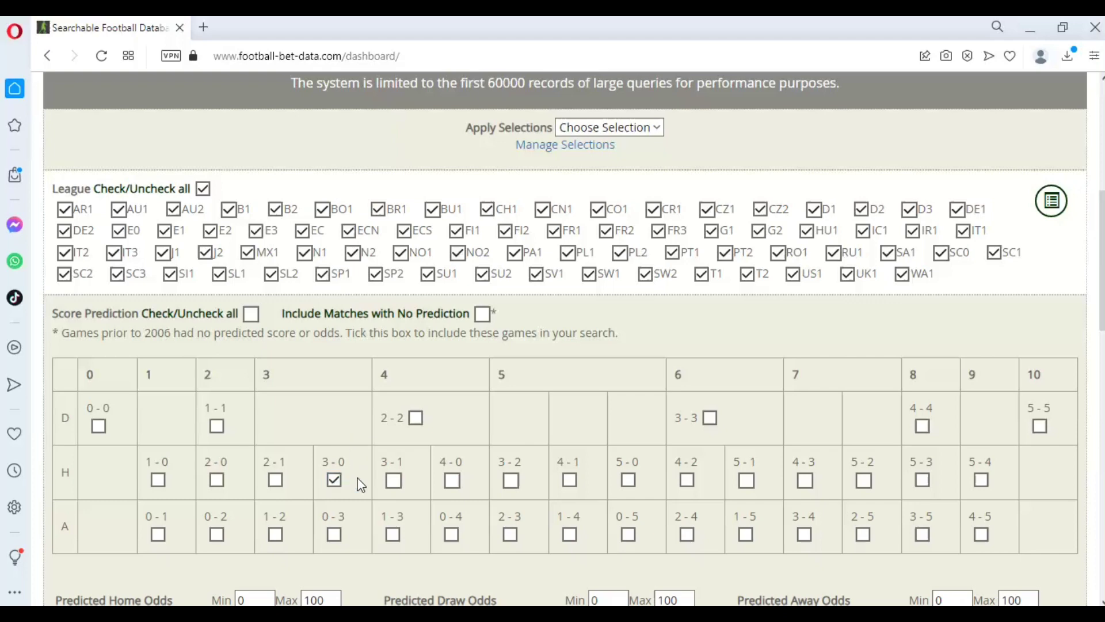
pyautogui.click(454, 481)
pyautogui.click(569, 481)
pyautogui.click(631, 482)
pyautogui.click(870, 481)
pyautogui.scroll(-3, 874, 470)
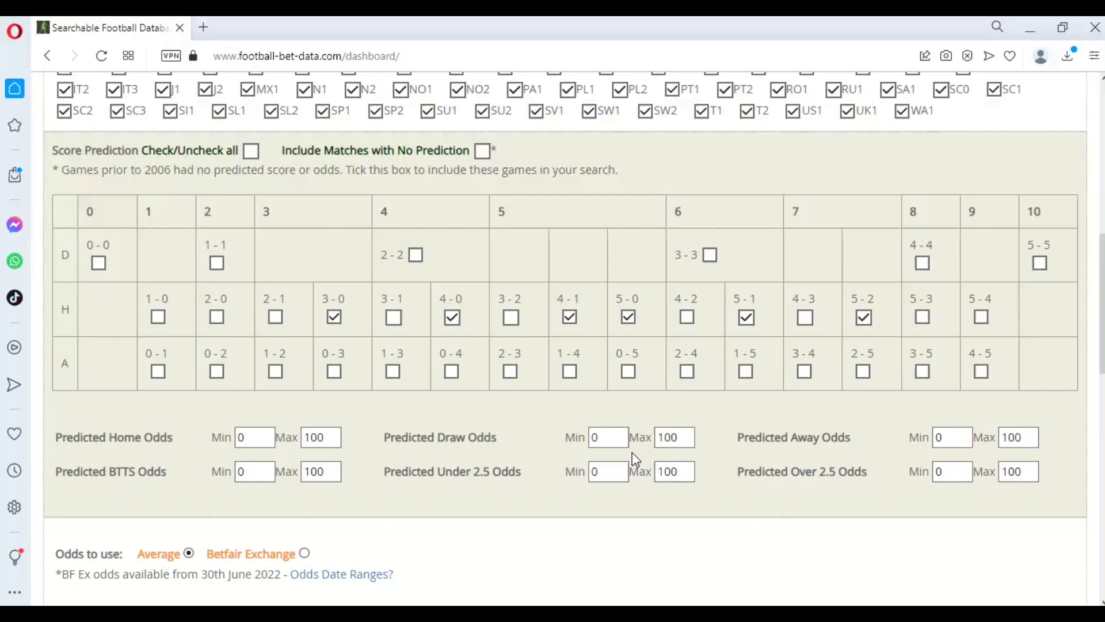
# Clear all winter seasons and keep only the 22-23 season.
pyautogui.scroll(-3, 632, 451)
pyautogui.scroll(-1, 633, 452)
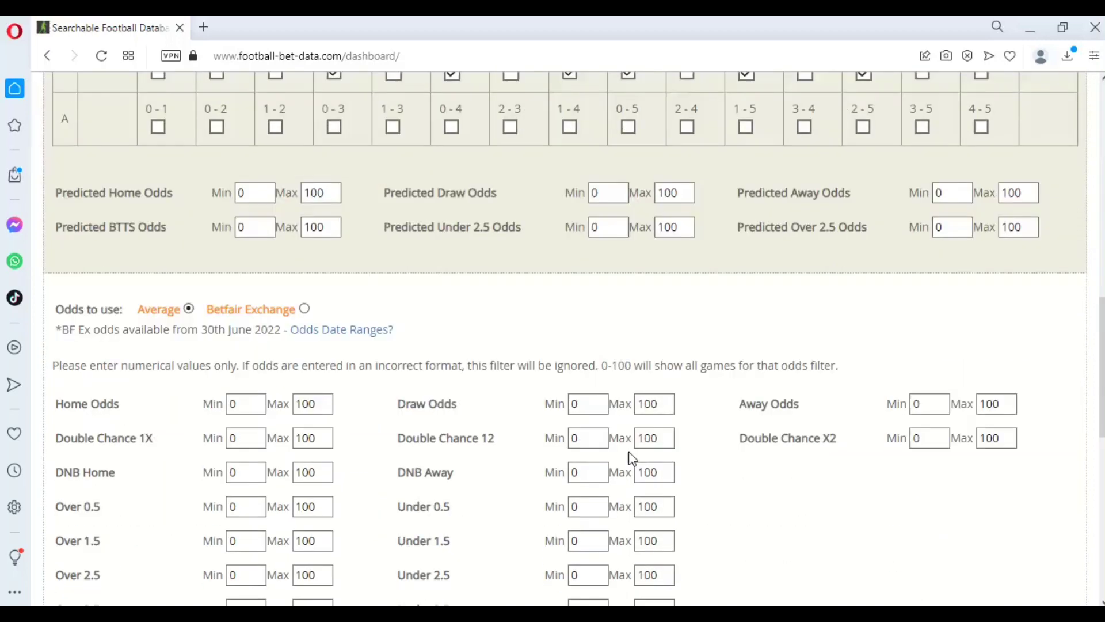
pyautogui.scroll(-2, 395, 431)
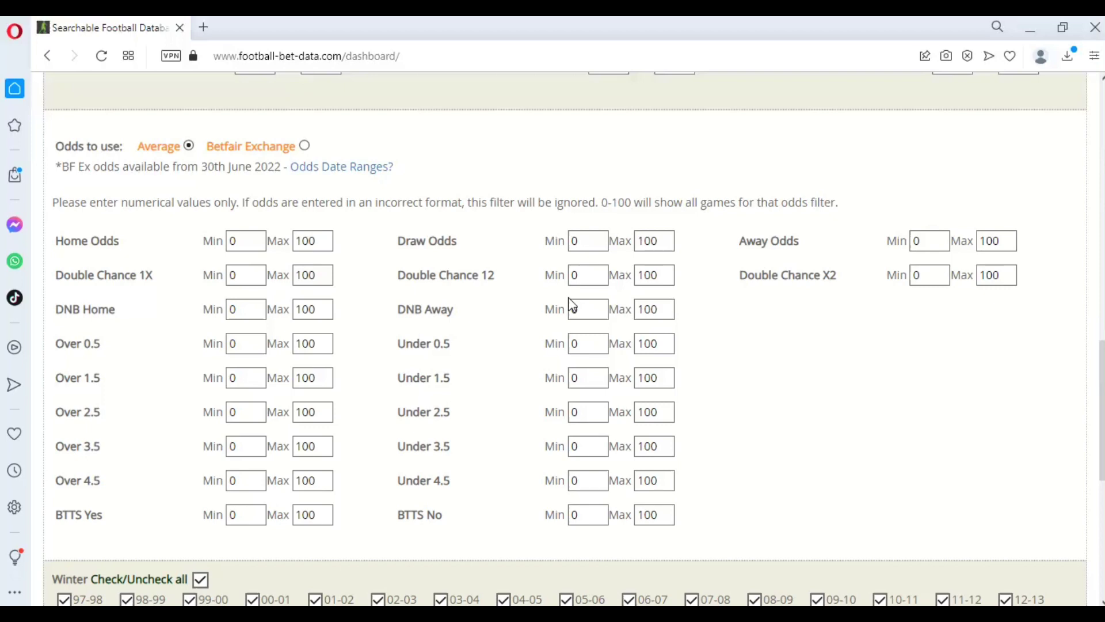
pyautogui.scroll(-3, 568, 297)
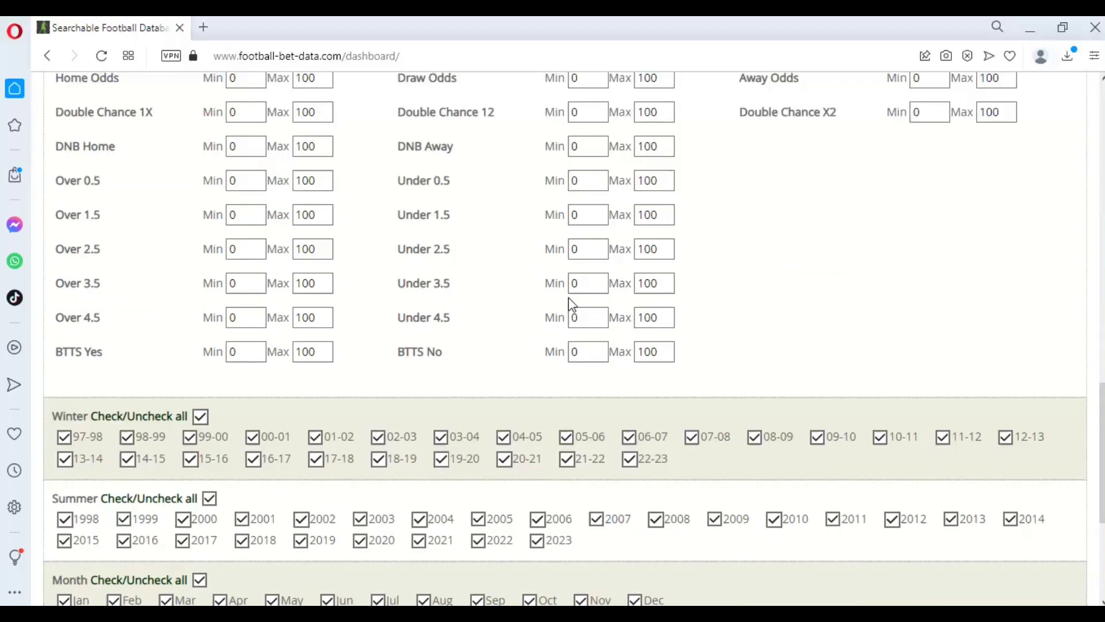
pyautogui.click(200, 416)
pyautogui.click(633, 459)
# Limit summer seasons to 2022 and 2023 and submit the search.
pyautogui.scroll(-3, 397, 466)
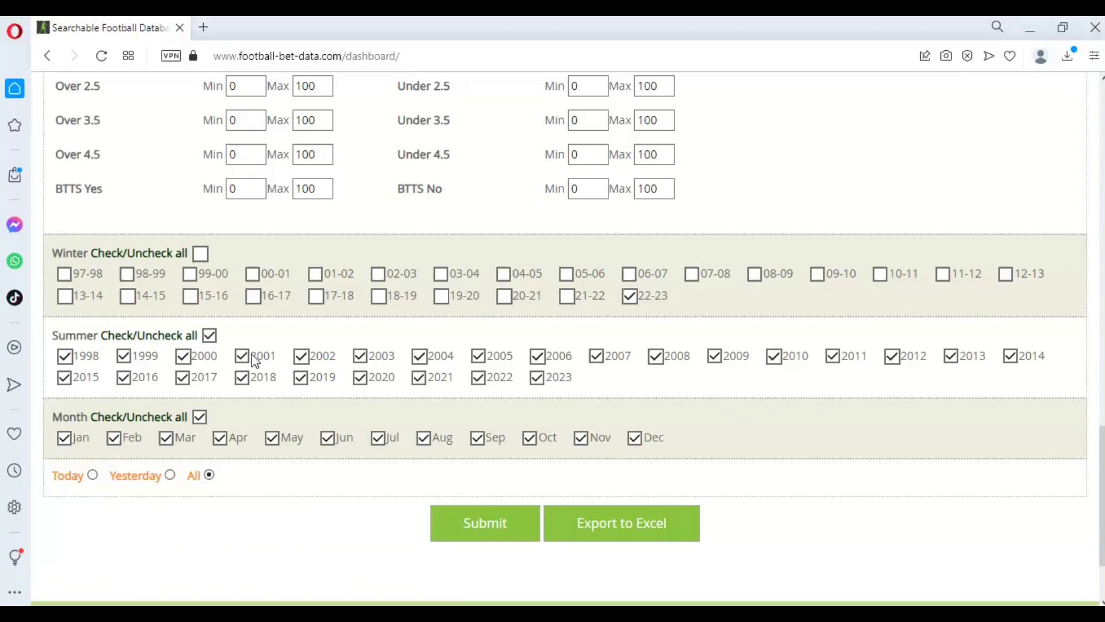
pyautogui.click(208, 335)
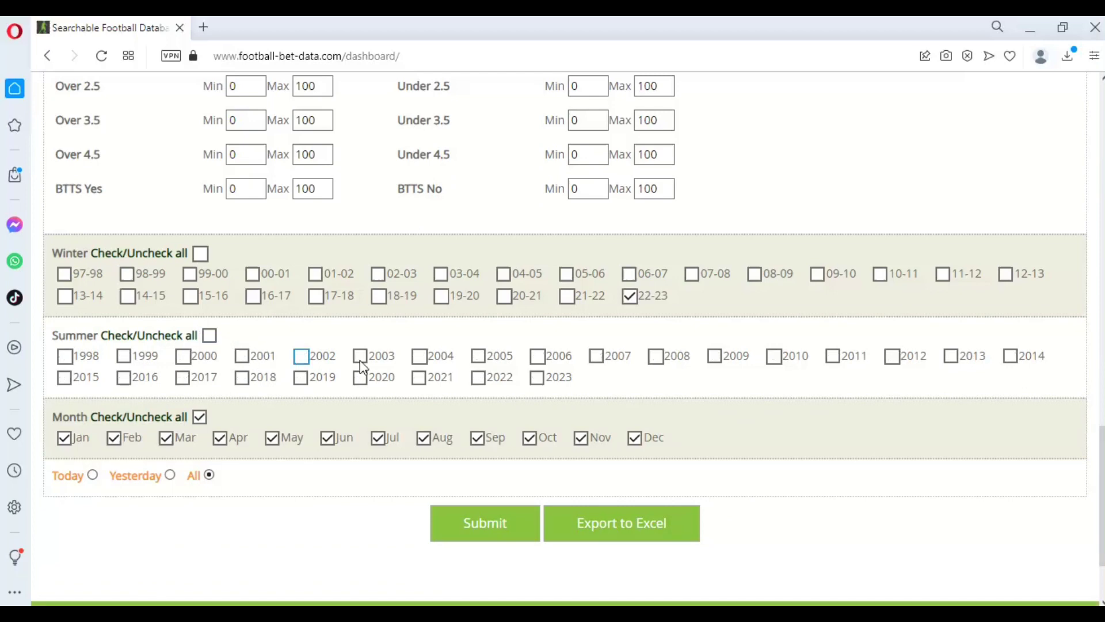
pyautogui.click(477, 379)
pyautogui.click(537, 378)
pyautogui.click(464, 527)
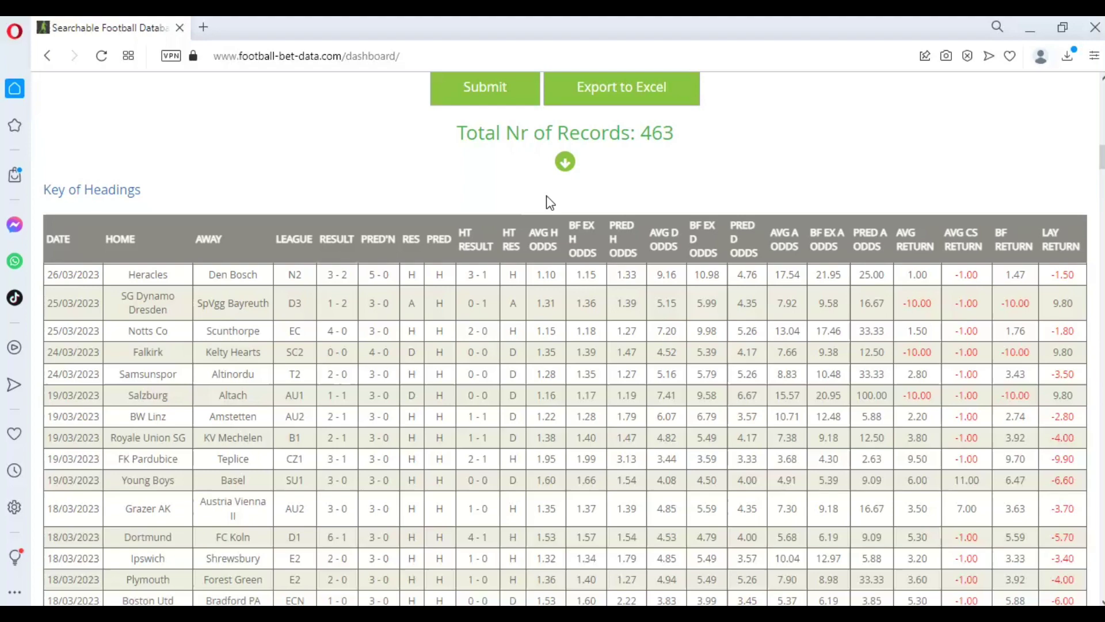
# Review the Match Result summary: 463 predictions, 5.66% bookmaker yield and 9.84% on Betfair.
pyautogui.click(568, 164)
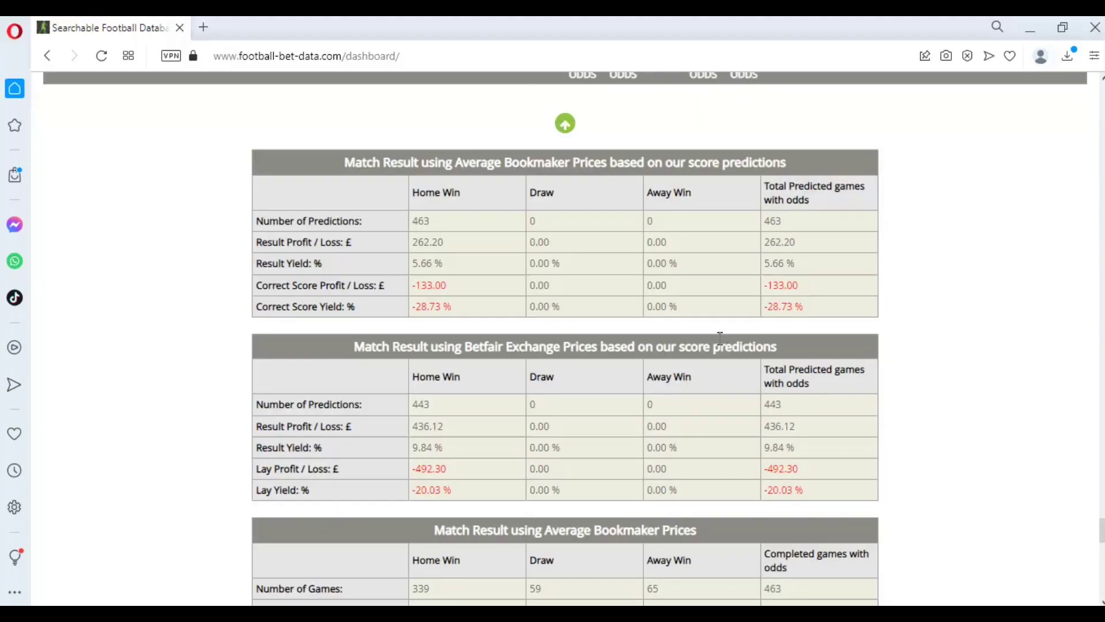
pyautogui.scroll(5, 714, 337)
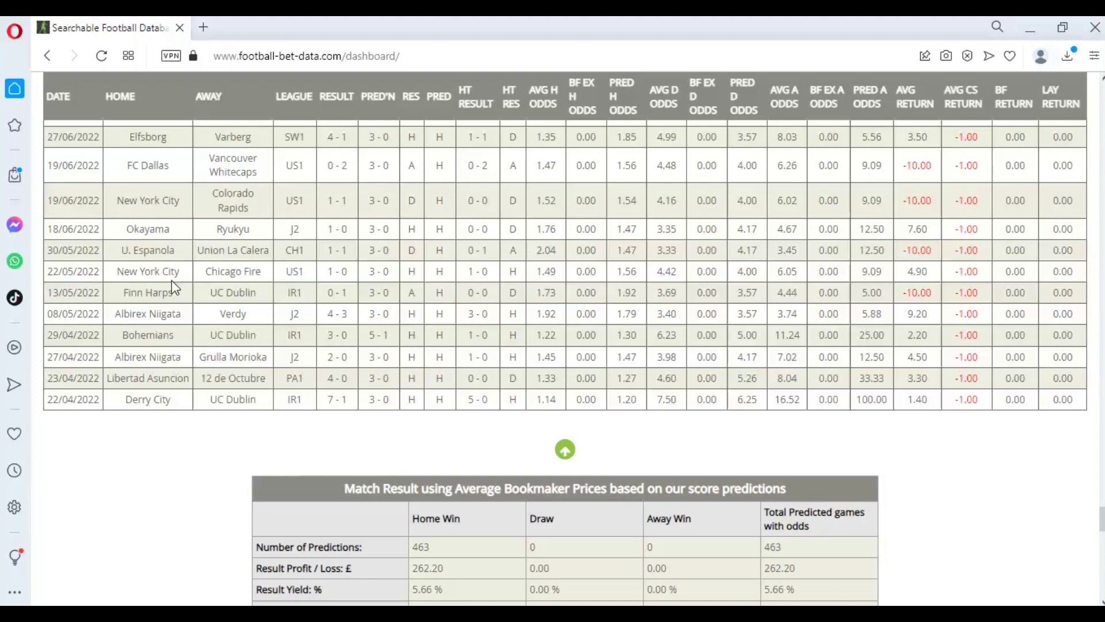
pyautogui.scroll(-1, 175, 285)
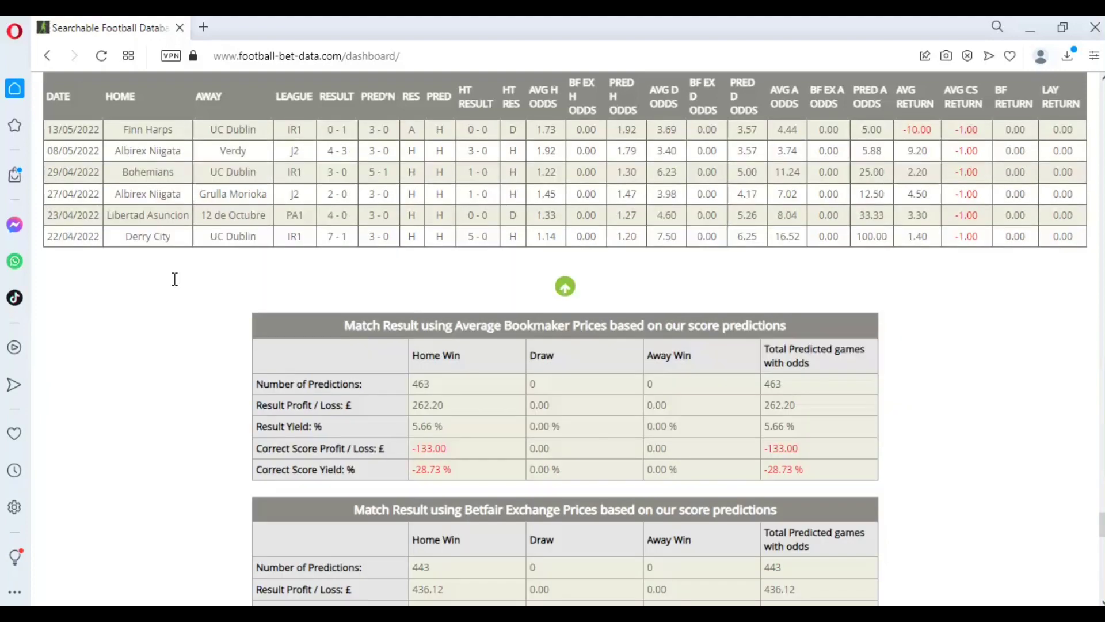
pyautogui.scroll(-1, 175, 280)
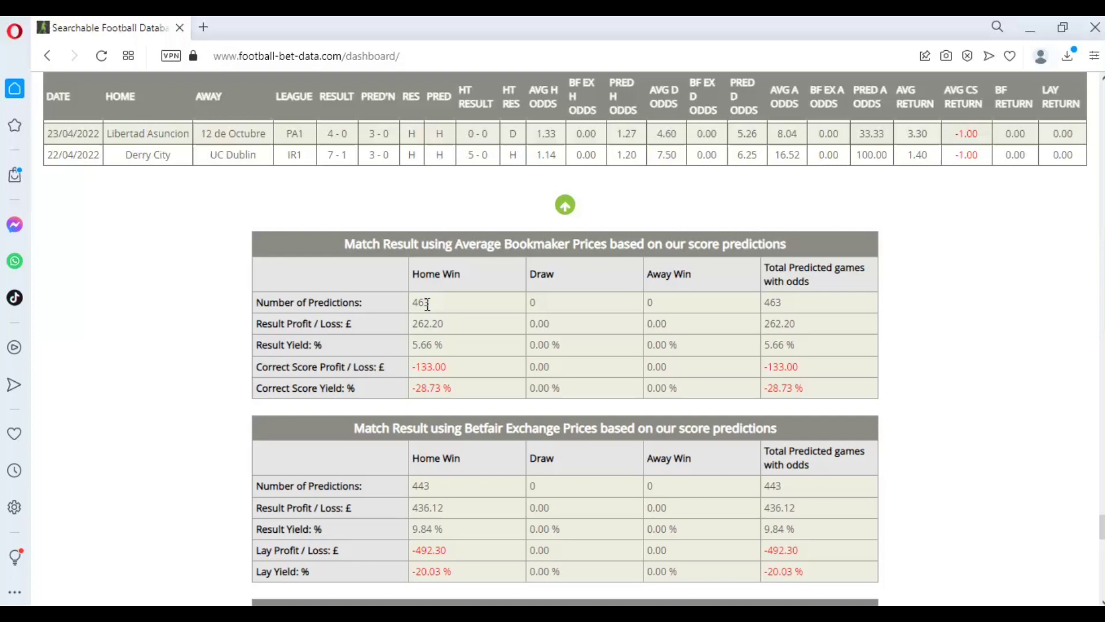
pyautogui.scroll(1, 825, 206)
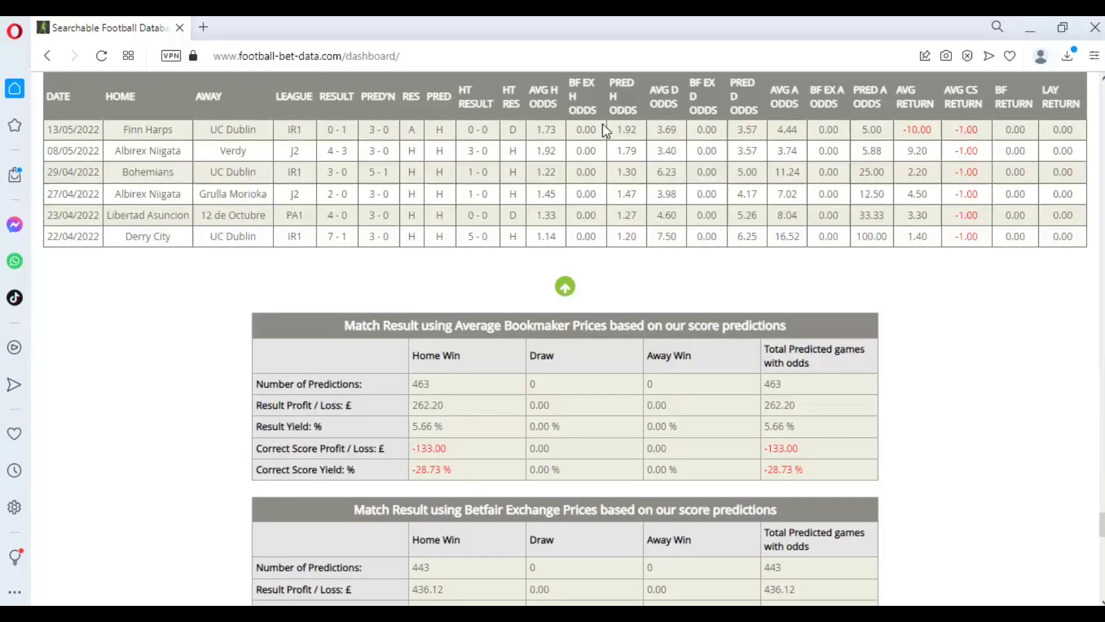
pyautogui.scroll(4, 592, 215)
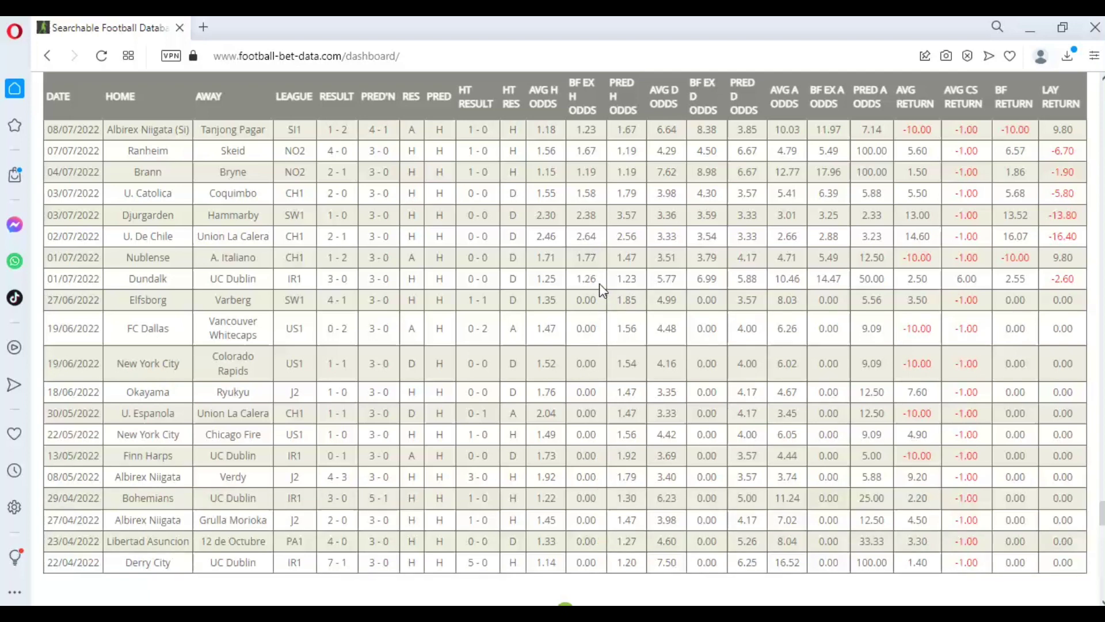
pyautogui.scroll(4, 635, 287)
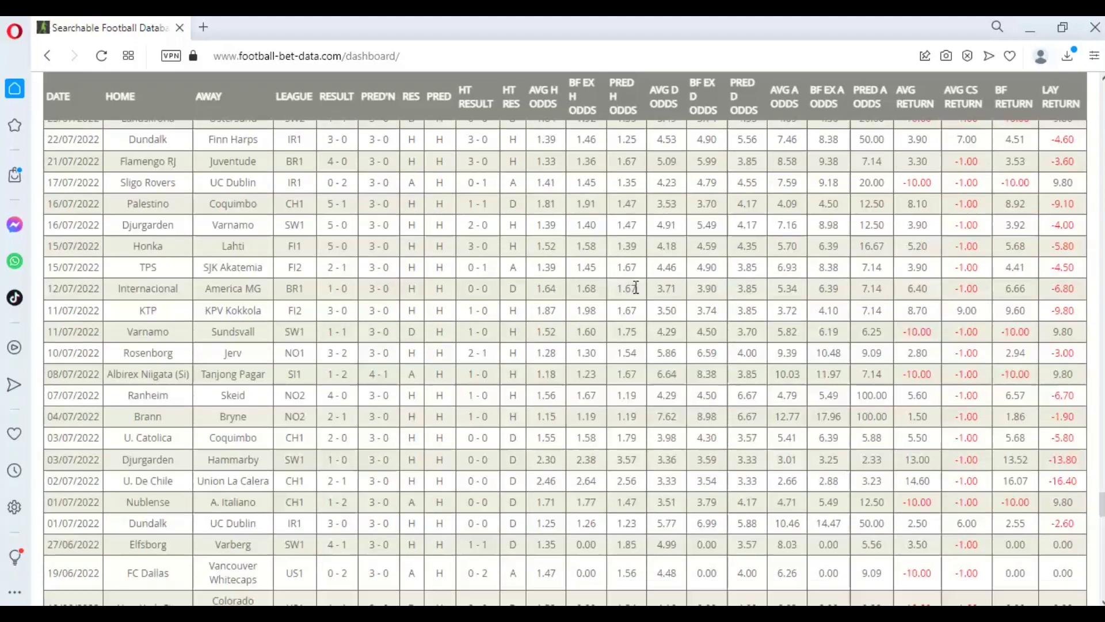
pyautogui.scroll(1, 635, 288)
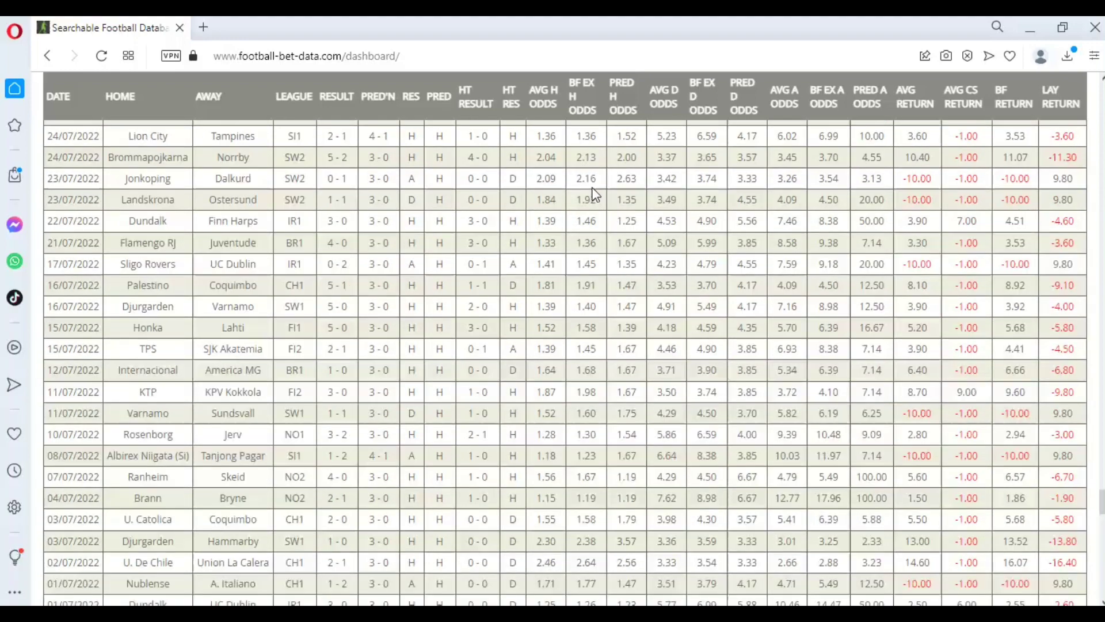
pyautogui.scroll(-4, 593, 220)
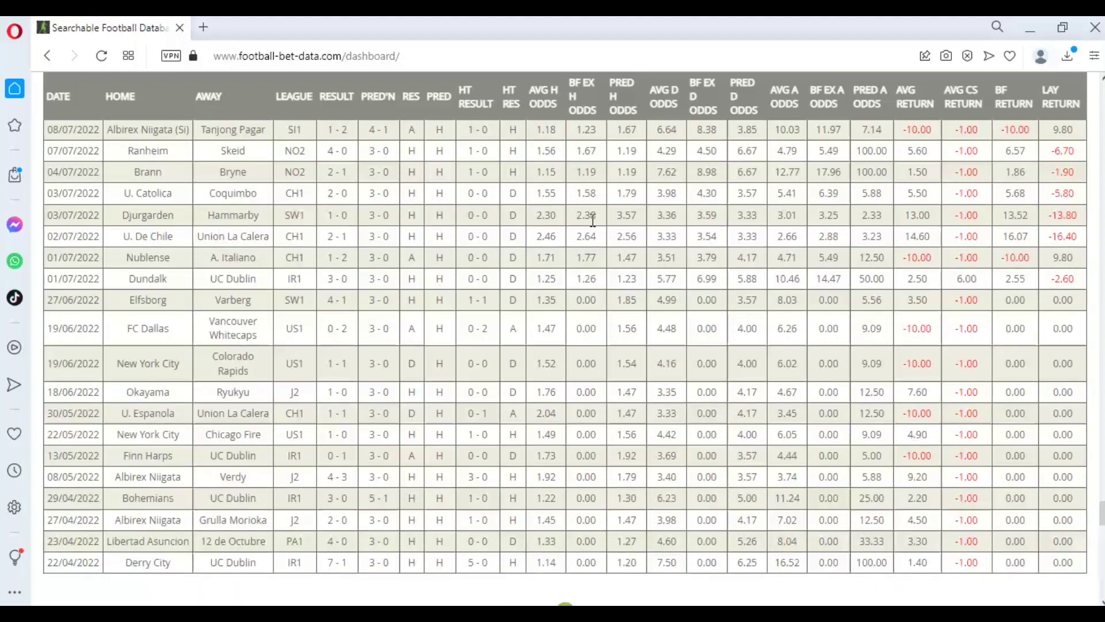
pyautogui.scroll(-1, 593, 220)
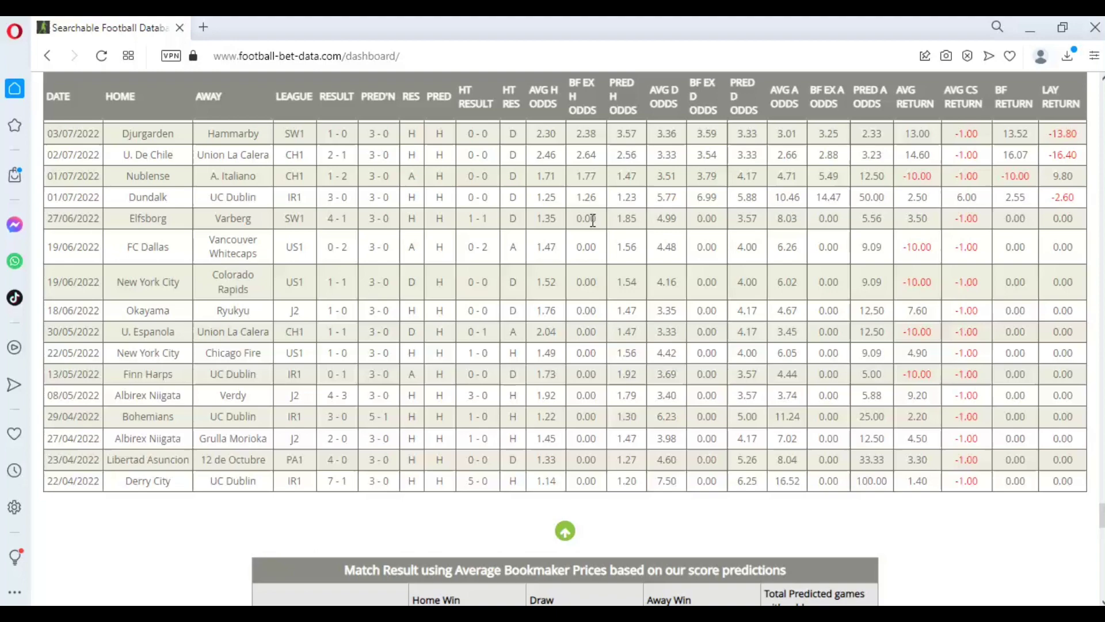
pyautogui.scroll(-5, 593, 220)
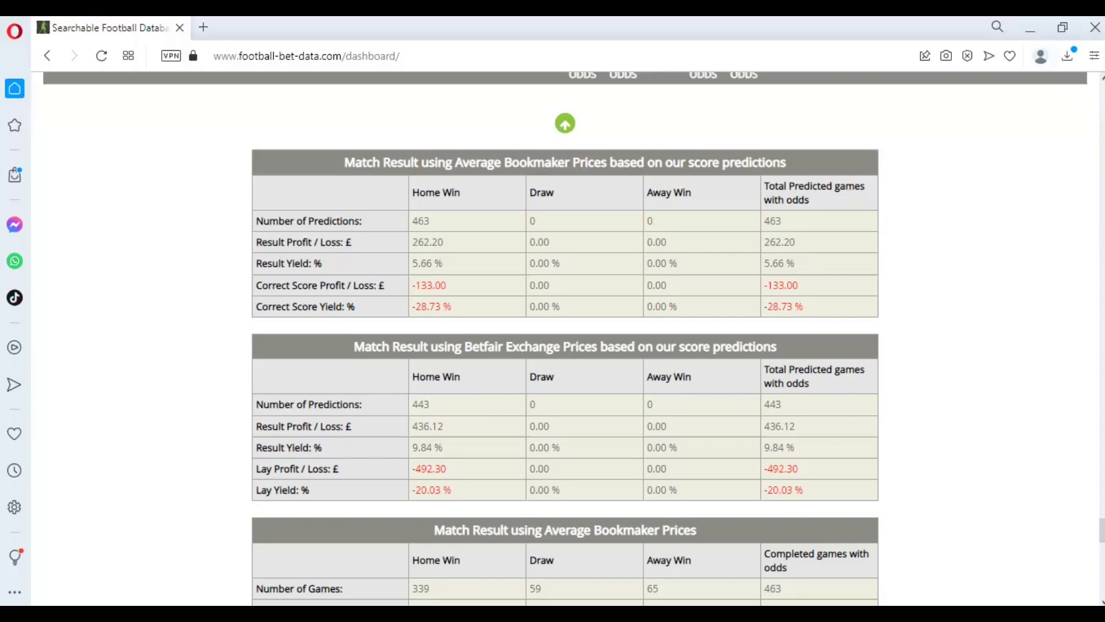
pyautogui.scroll(-3, 1079, 240)
pyautogui.scroll(-1, 1056, 284)
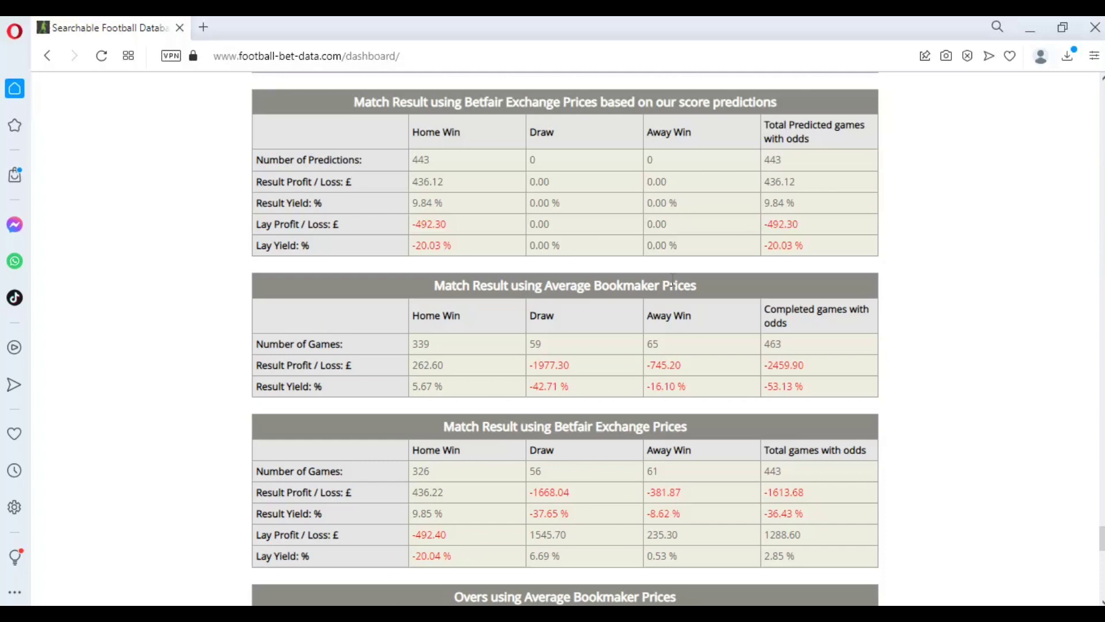
pyautogui.scroll(-2, 756, 296)
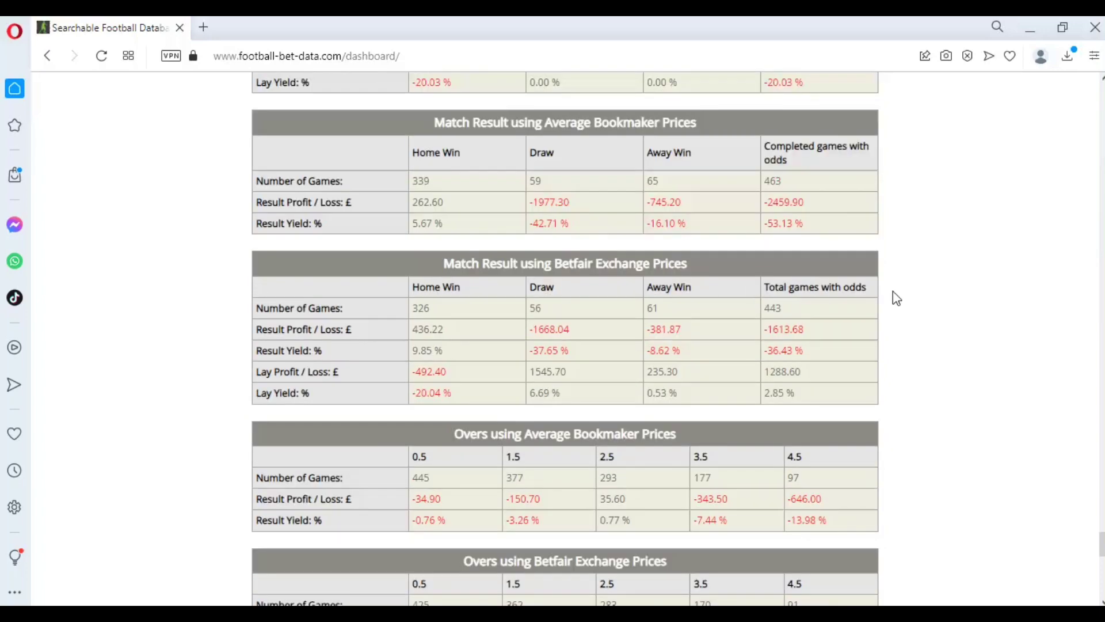
pyautogui.scroll(-4, 890, 291)
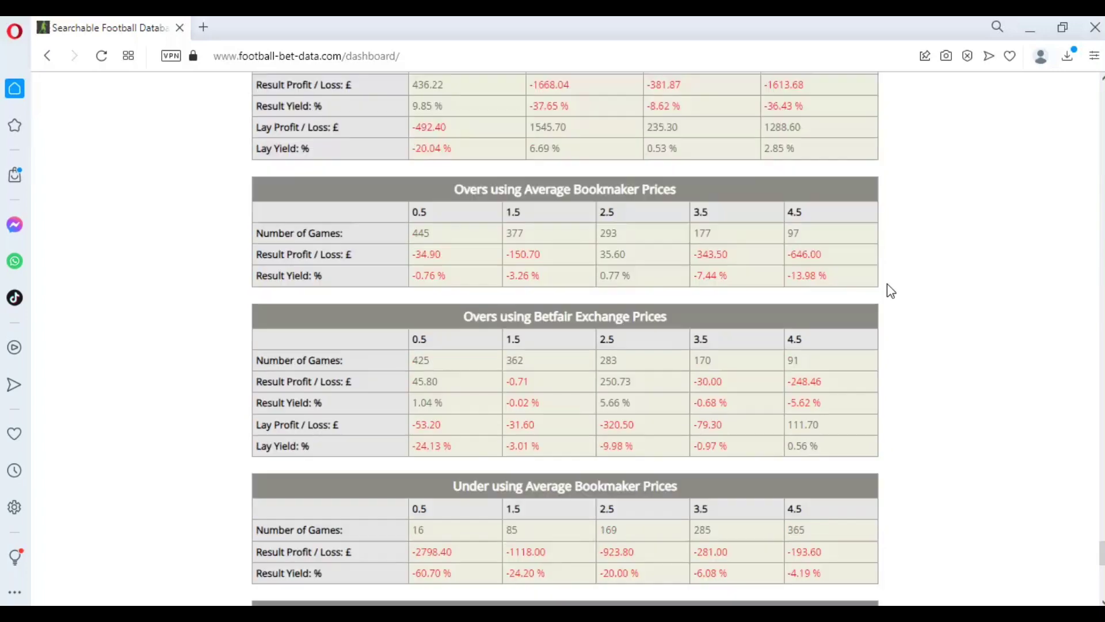
pyautogui.scroll(-1, 890, 290)
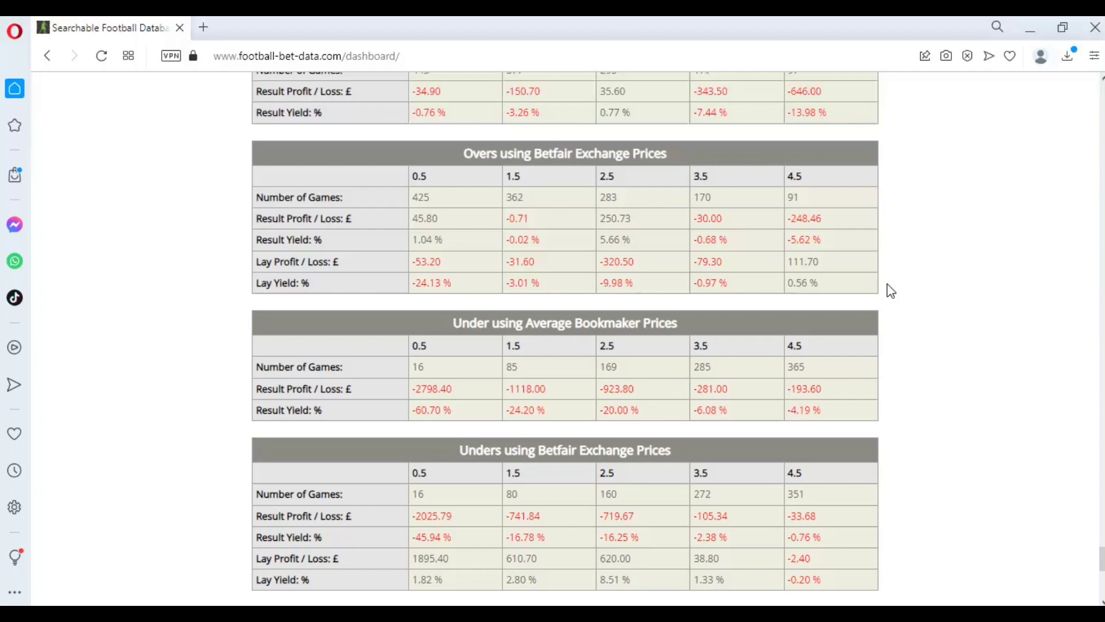
pyautogui.scroll(-2, 891, 291)
pyautogui.scroll(-3, 506, 398)
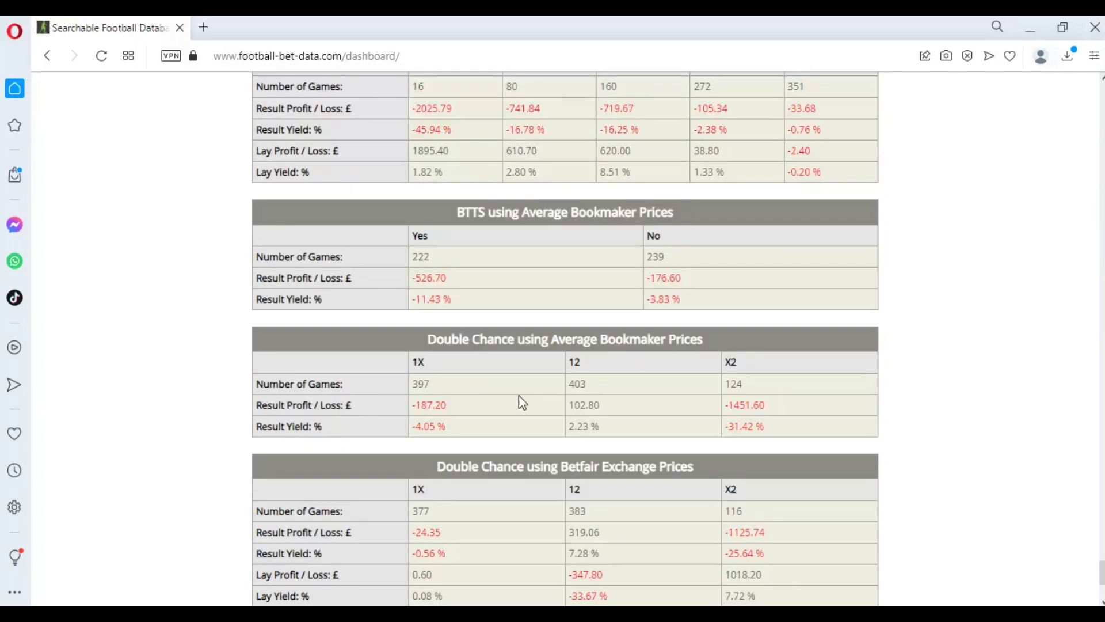
pyautogui.scroll(-3, 607, 413)
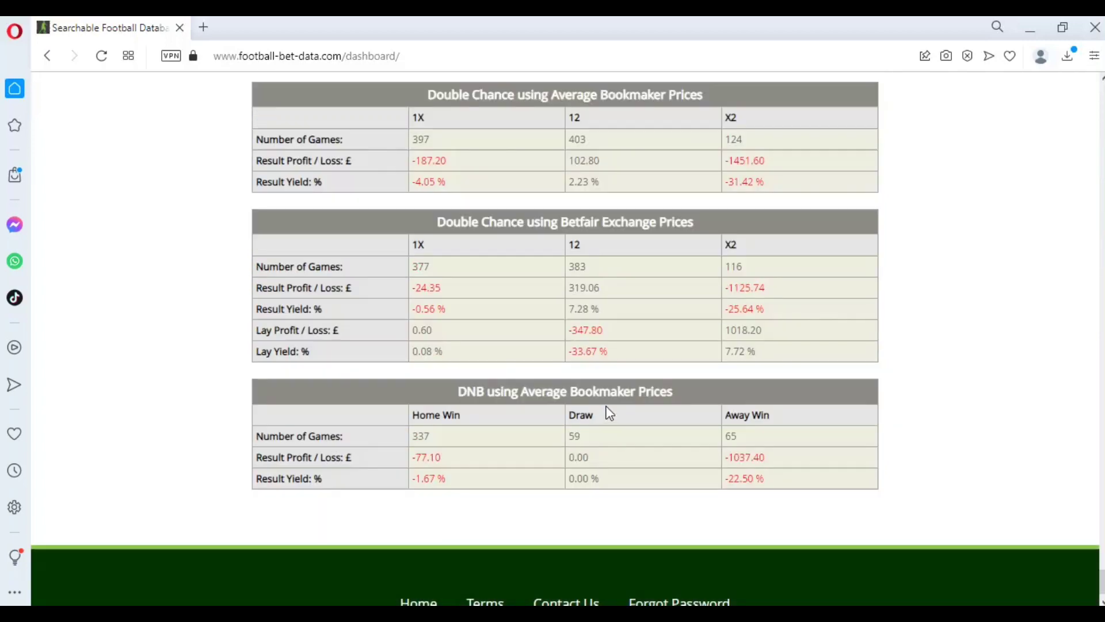
pyautogui.scroll(20, 610, 413)
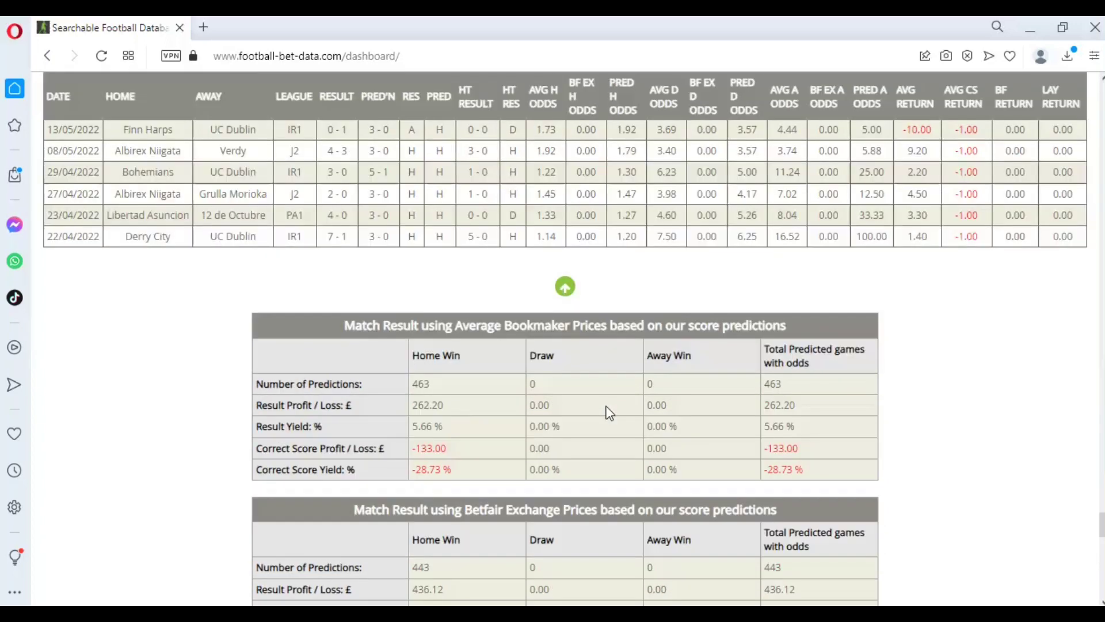
pyautogui.scroll(-2, 609, 413)
pyautogui.scroll(1, 610, 413)
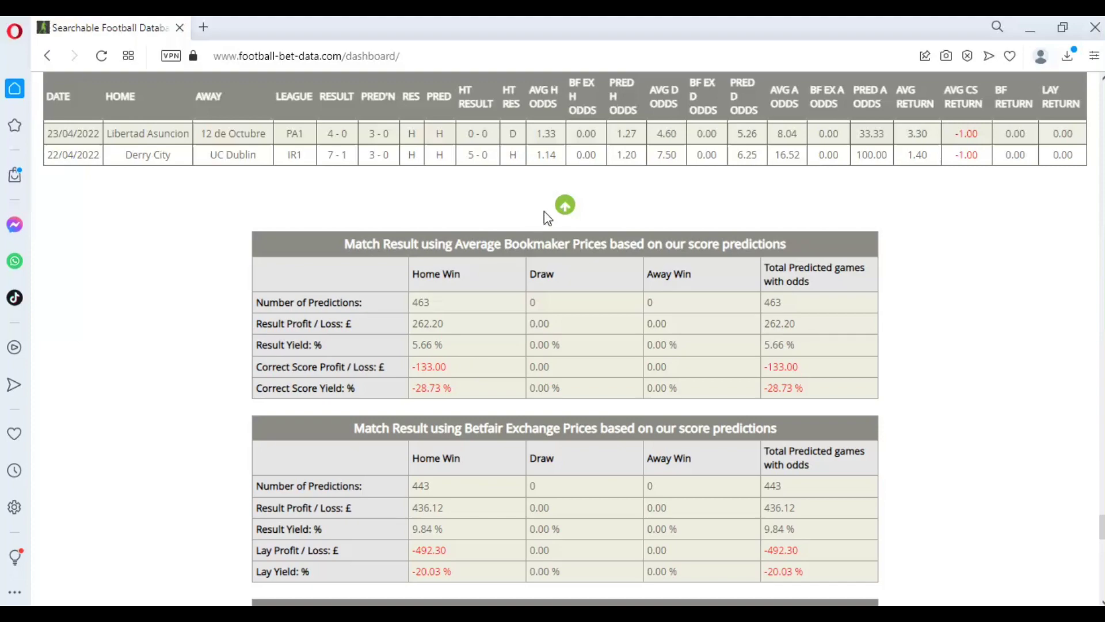
# Export the 463 results to Excel and open FBDResults (29).xlsx.
pyautogui.click(566, 209)
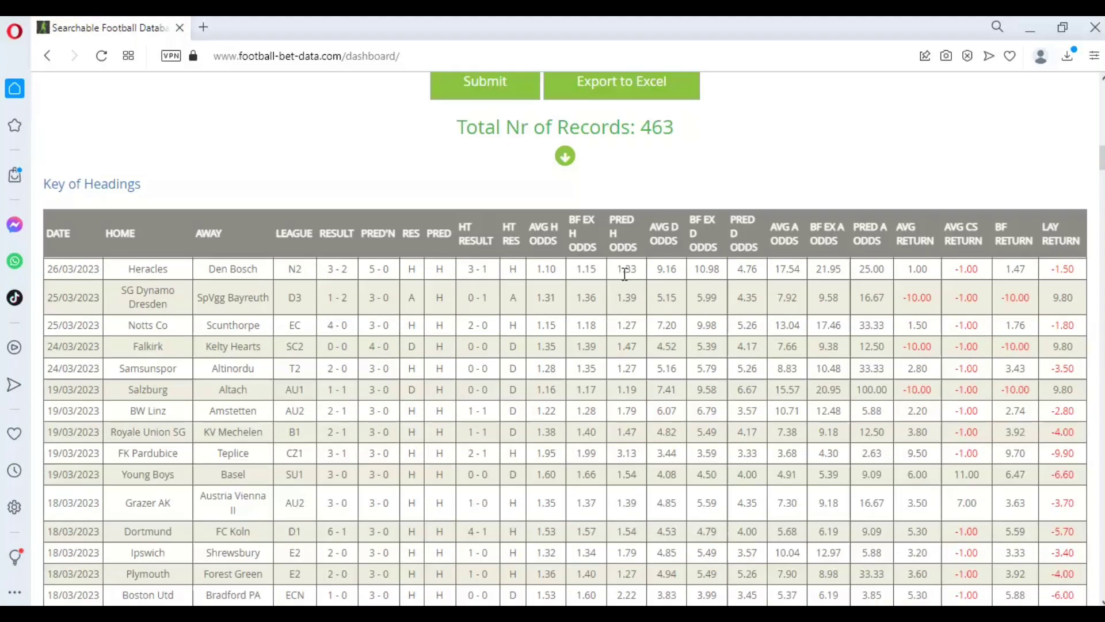
pyautogui.click(617, 91)
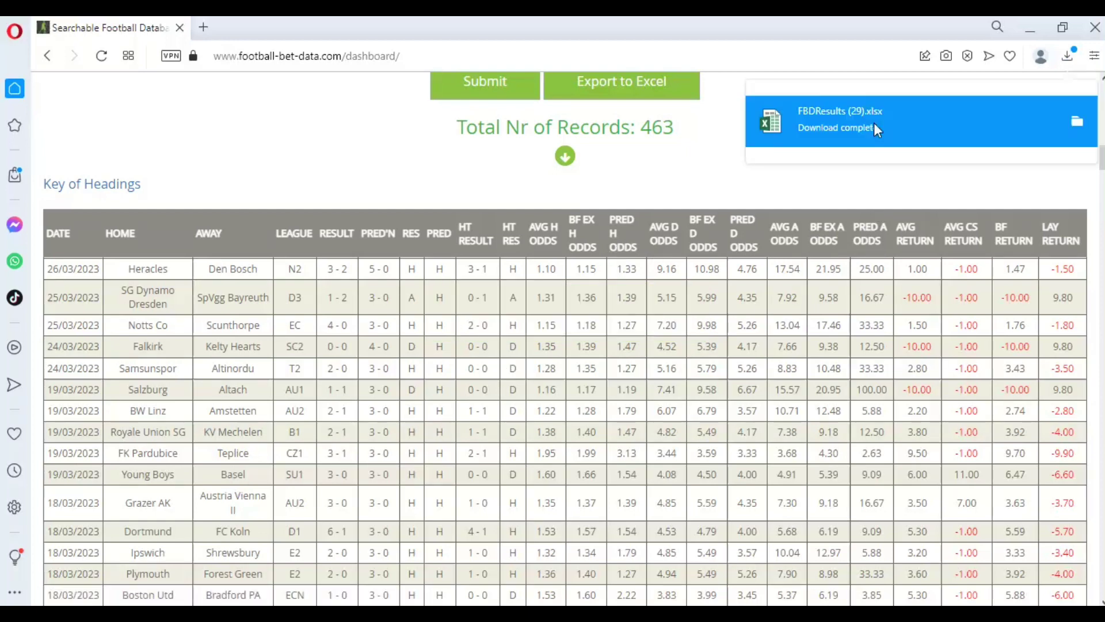
pyautogui.click(874, 124)
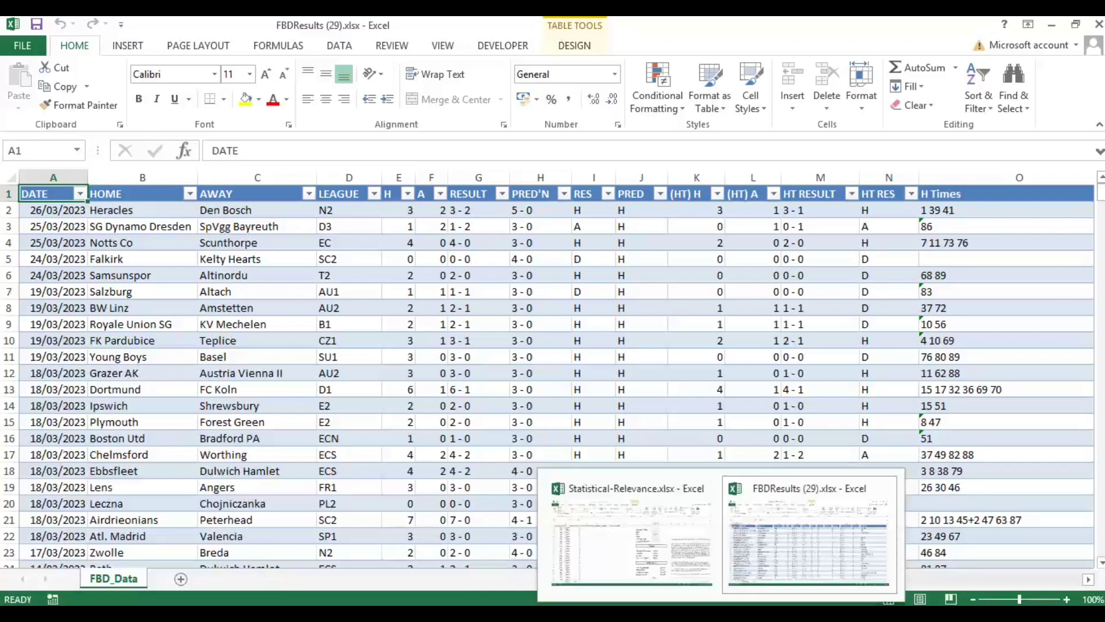
# Check the empty column K inputs from K3, then show the dashboard's Betfair prediction summary.
pyautogui.click(686, 582)
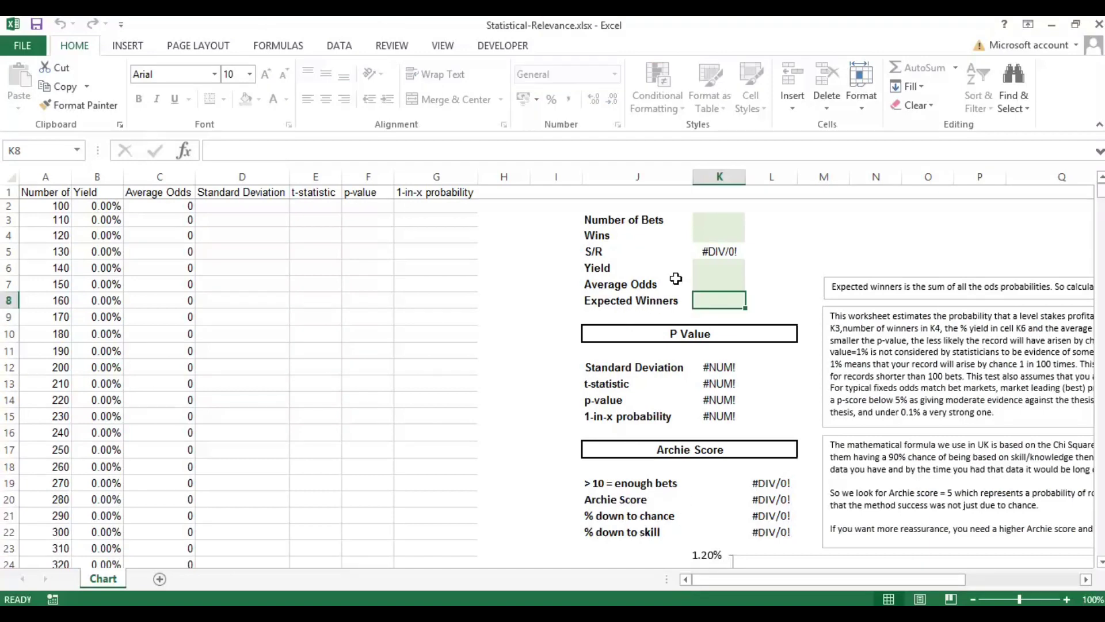
pyautogui.click(705, 217)
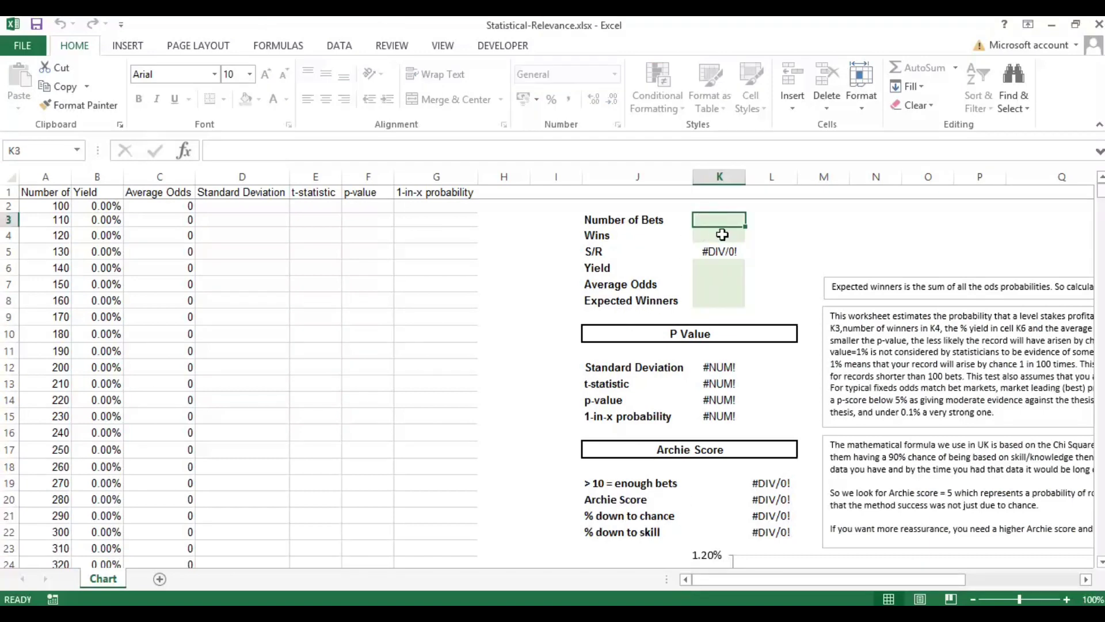
pyautogui.click(720, 235)
pyautogui.click(721, 268)
pyautogui.click(724, 287)
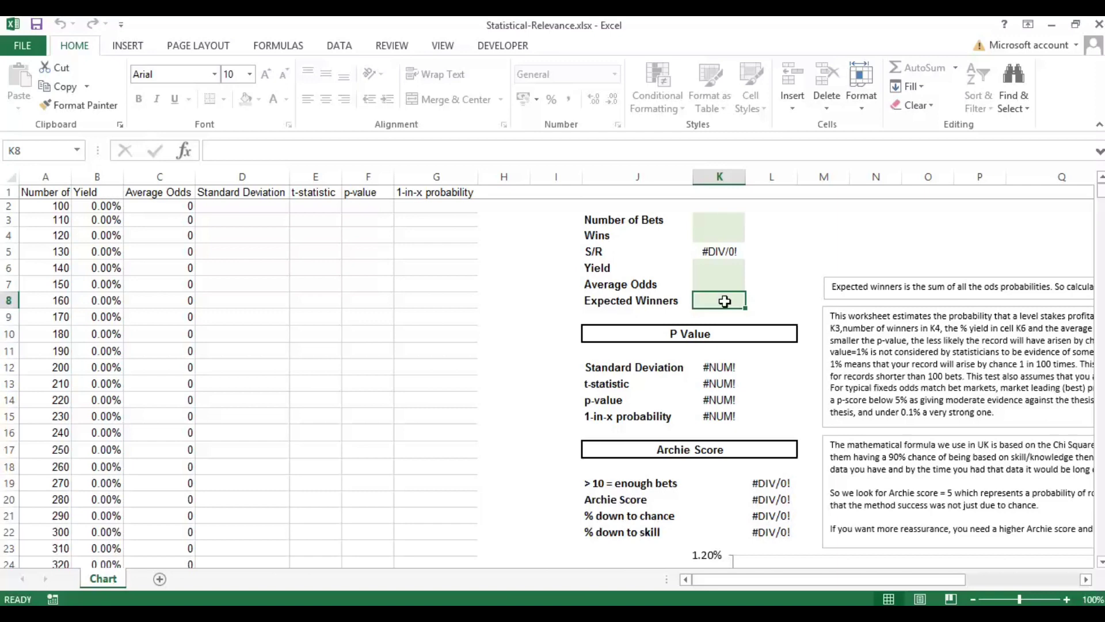
pyautogui.click(715, 220)
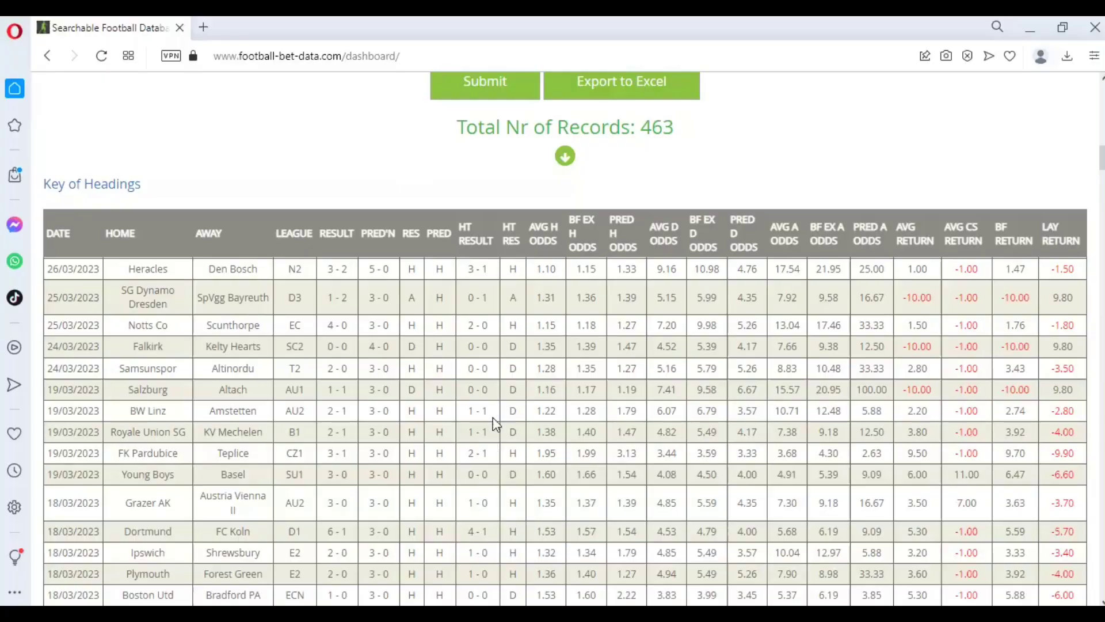
pyautogui.click(565, 157)
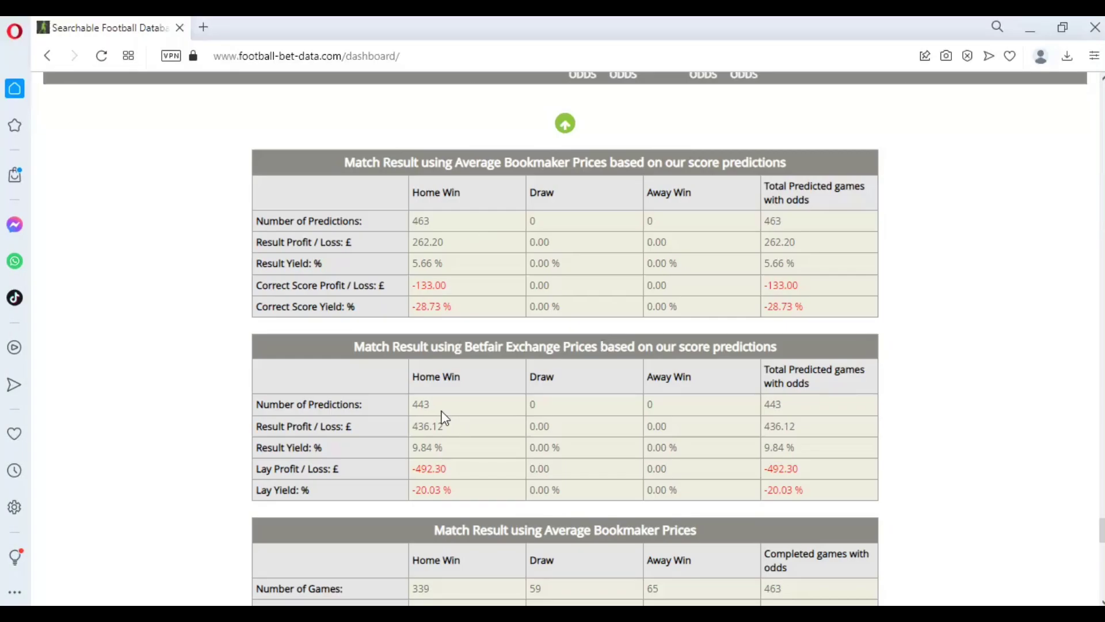
# Enter 443 as the Number of Bets in K3.
pyautogui.moveTo(673, 611)
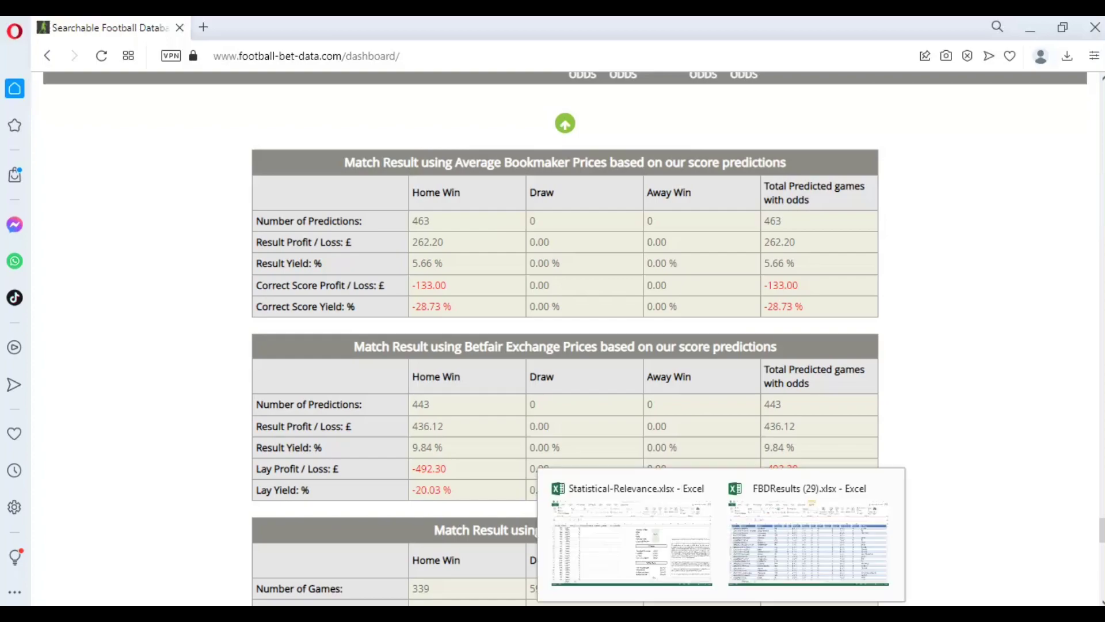
pyautogui.click(634, 541)
pyautogui.write('443')
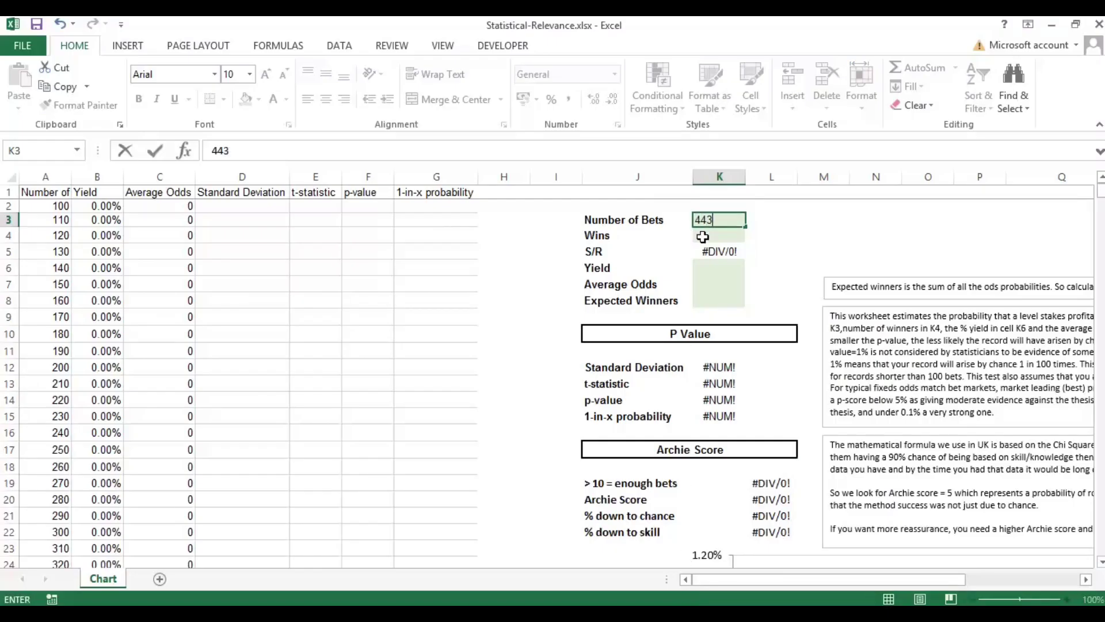
pyautogui.press('Return')
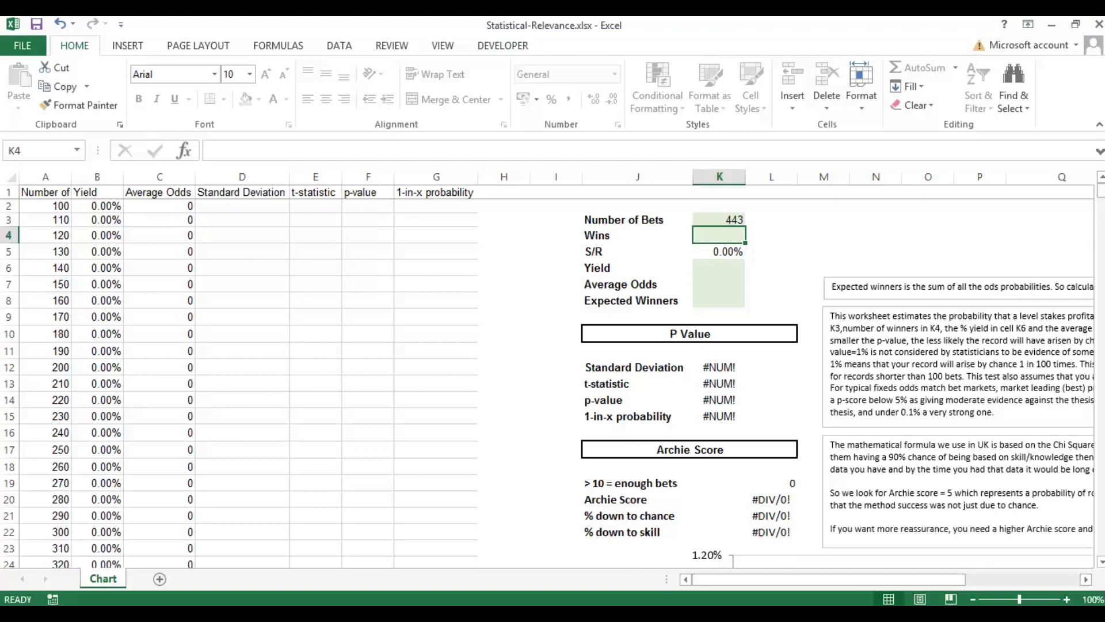
# Check FBDResults, then enter 326 as the number of wins.
pyautogui.moveTo(720, 611)
pyautogui.click(783, 573)
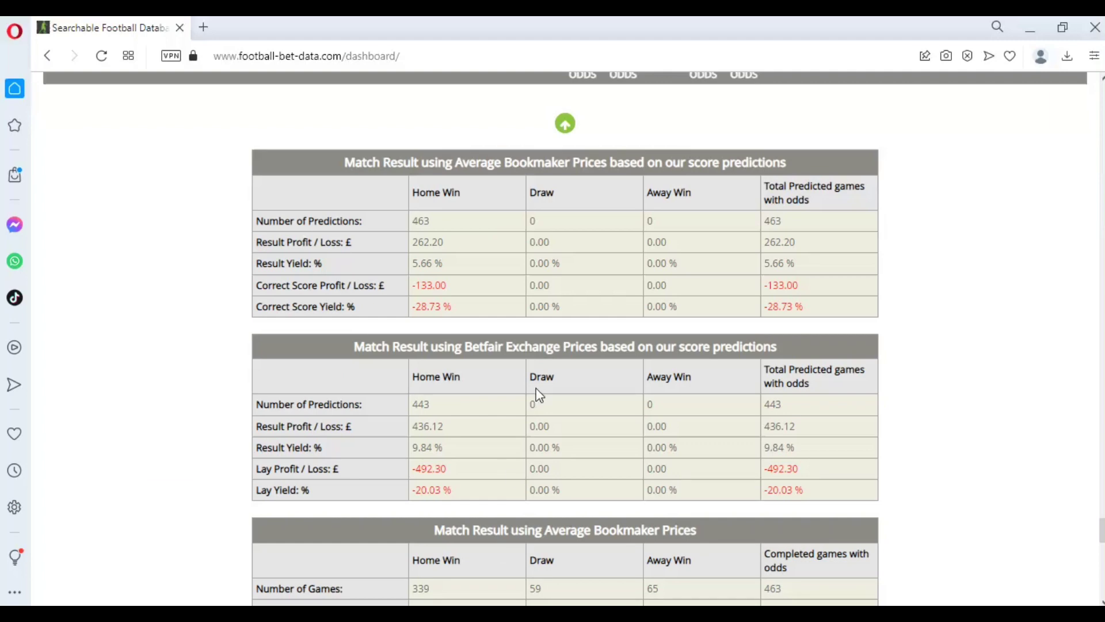
pyautogui.scroll(-4, 536, 395)
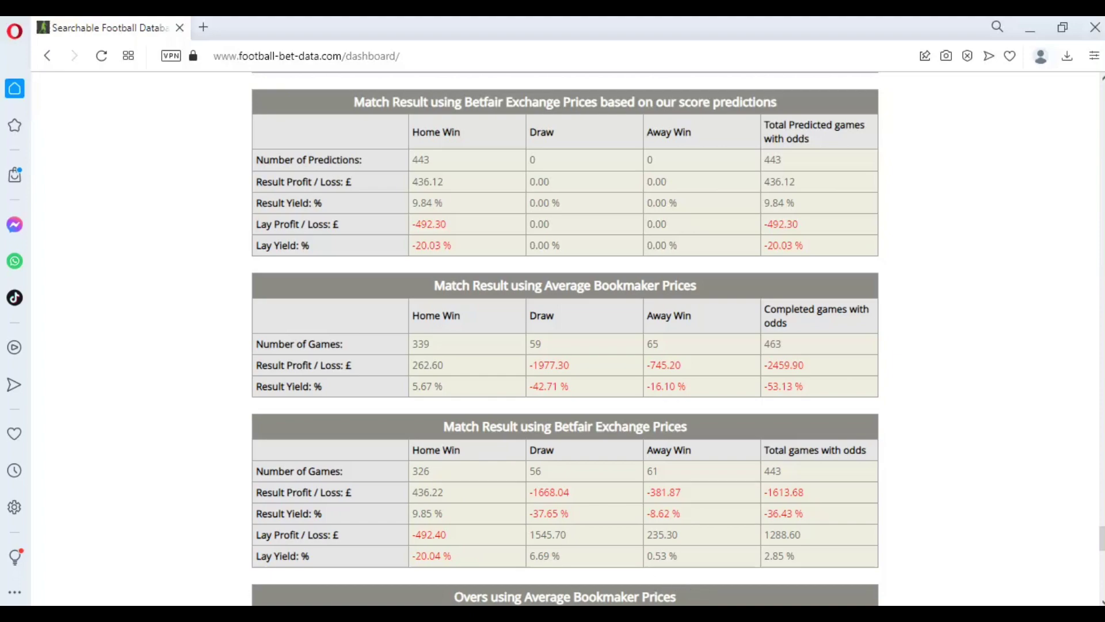
pyautogui.click(633, 541)
pyautogui.write('326')
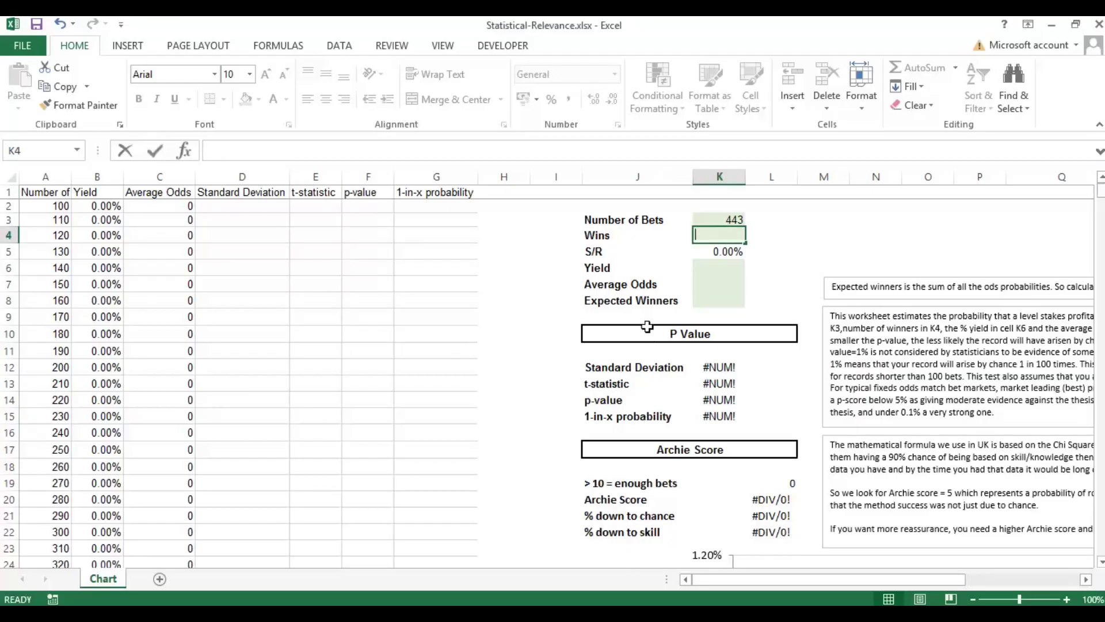
pyautogui.press('Return')
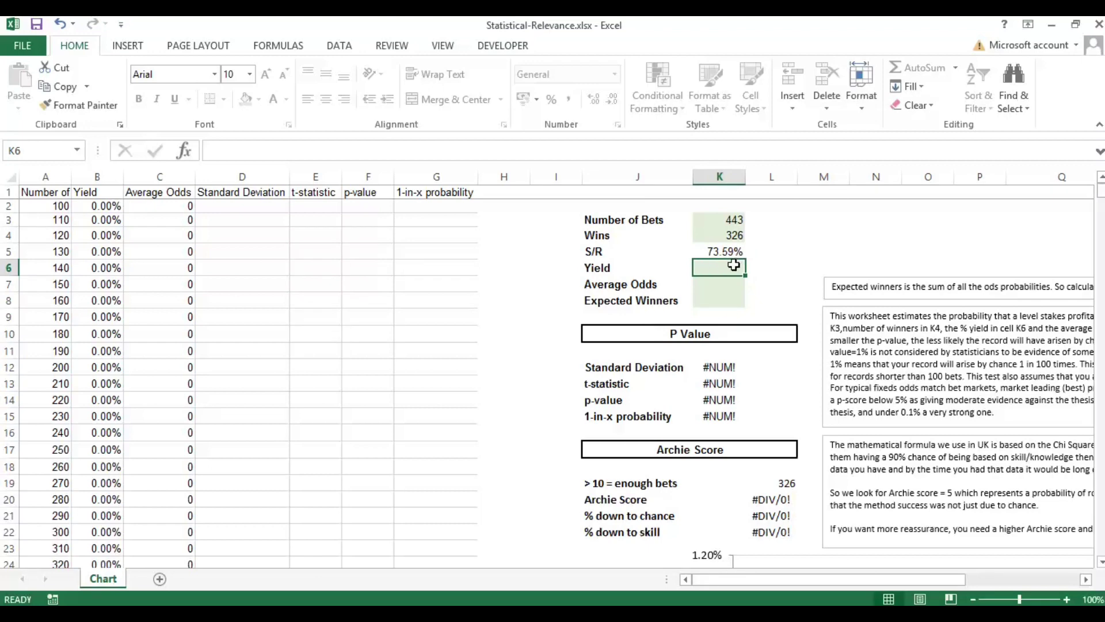
# Look up the Betfair yield on the dashboard and enter 9.84% as the yield.
pyautogui.click(480, 614)
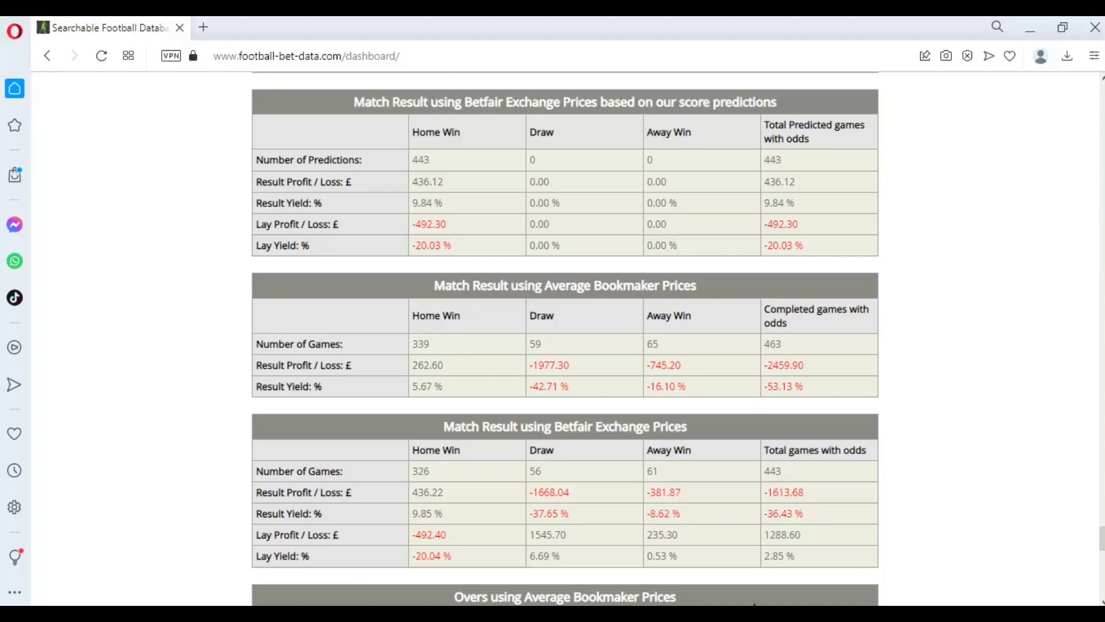
pyautogui.hotkey('alt', 'Tab')
pyautogui.write('9.8')
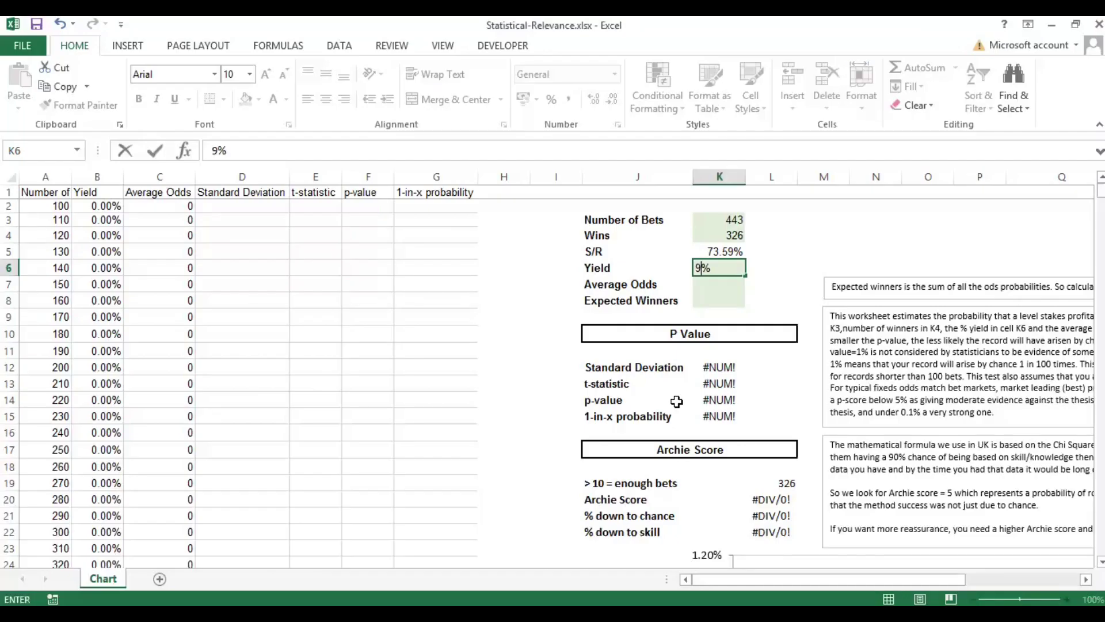
pyautogui.write('4')
pyautogui.press('Return')
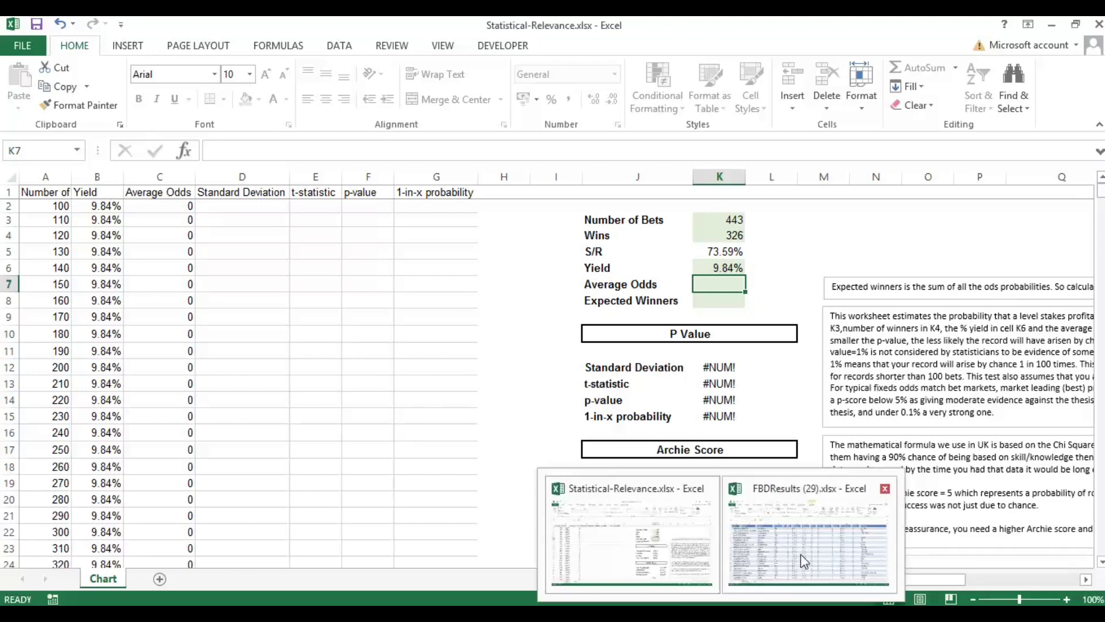
# Scroll FBDResults right to the BF EX H ODDS column and open its filter.
pyautogui.click(818, 546)
pyautogui.moveTo(762, 581); pyautogui.dragTo(841, 582)
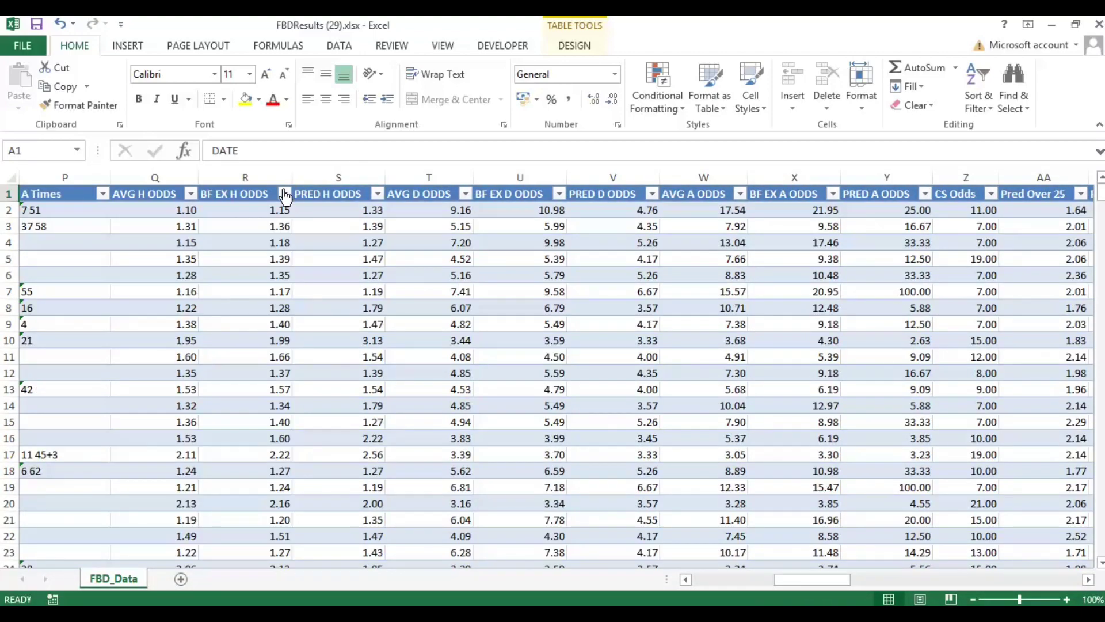
pyautogui.click(284, 193)
# Filter out 0.00 BF EX H ODDS rows, leaving 443 records, and read the column average.
pyautogui.click(141, 364)
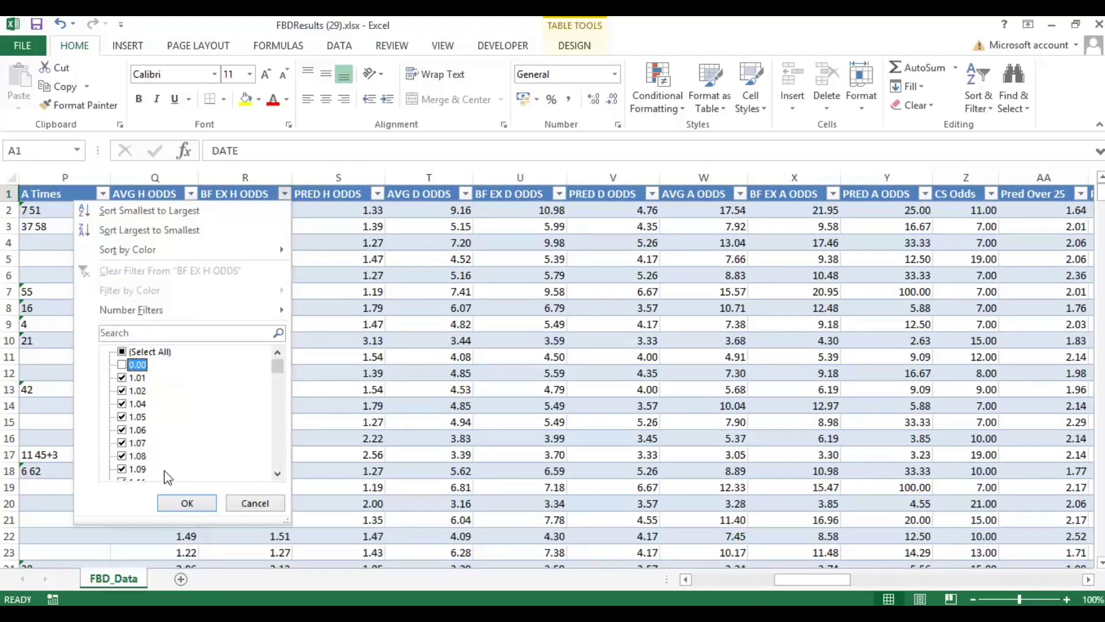
pyautogui.click(187, 502)
pyautogui.click(244, 177)
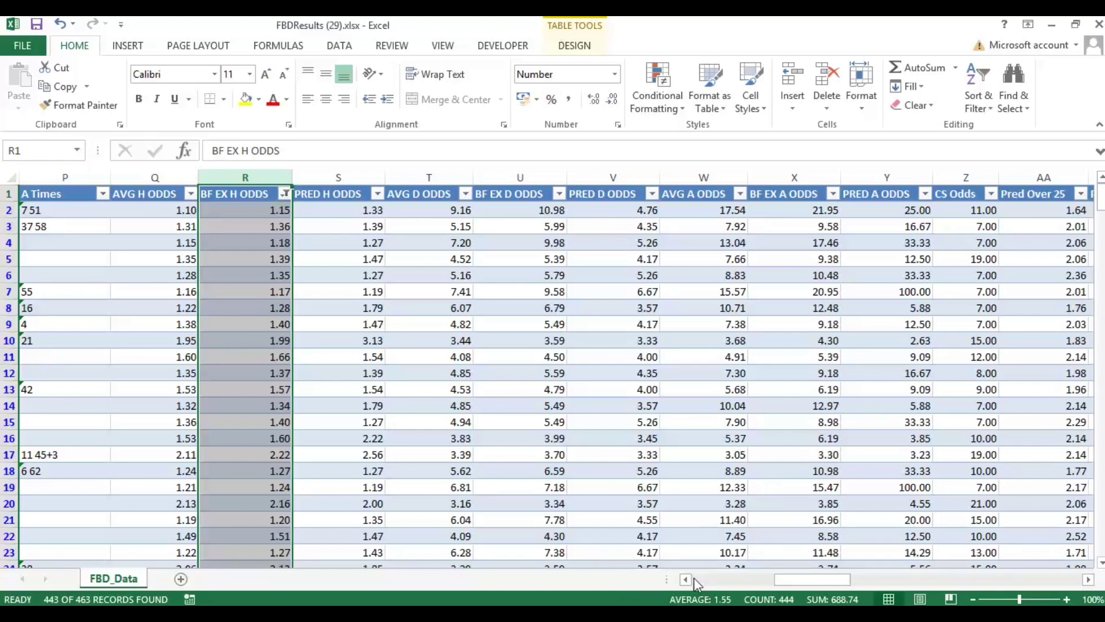
pyautogui.hotkey('alt', 'Tab')
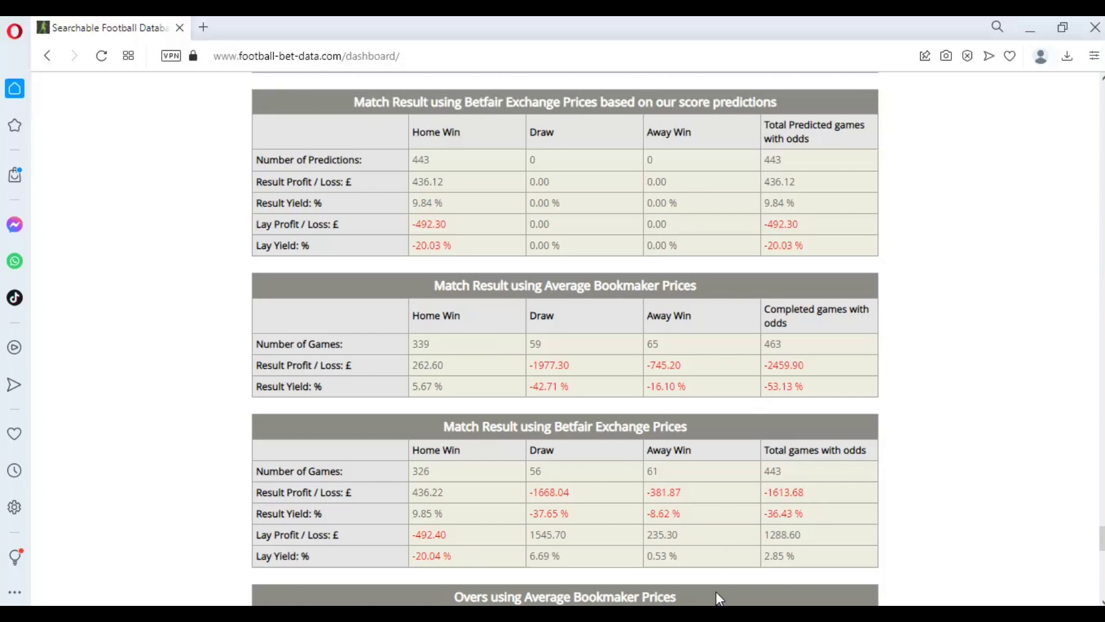
# Enter 1.55 as the Average Odds in K7, giving a 0.17% p-value.
pyautogui.moveTo(721, 613)
pyautogui.click(631, 541)
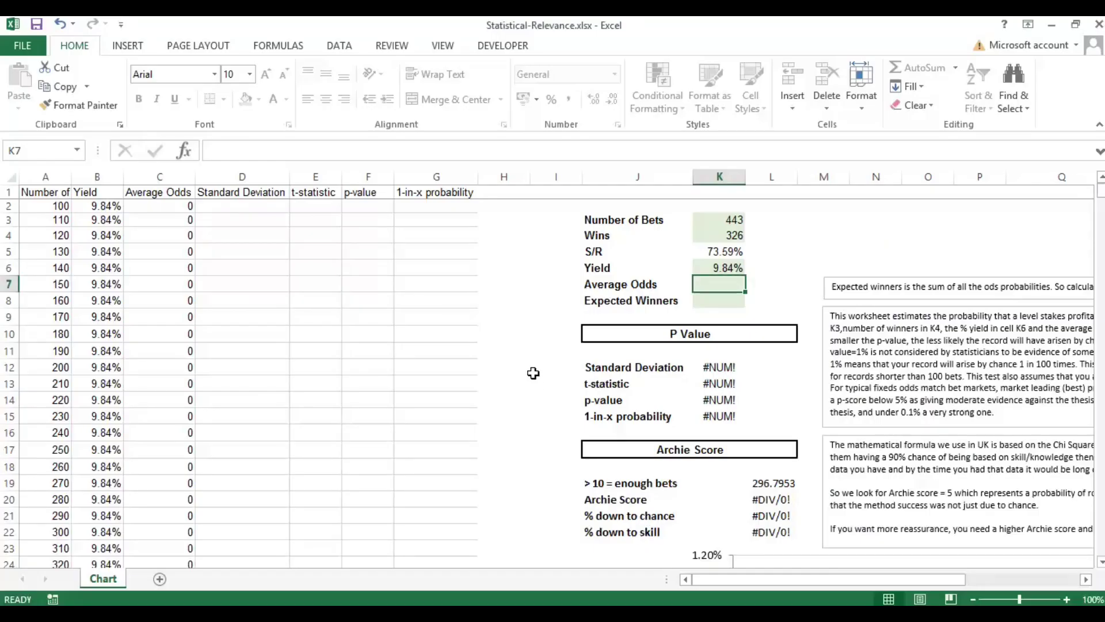
pyautogui.write('1.55')
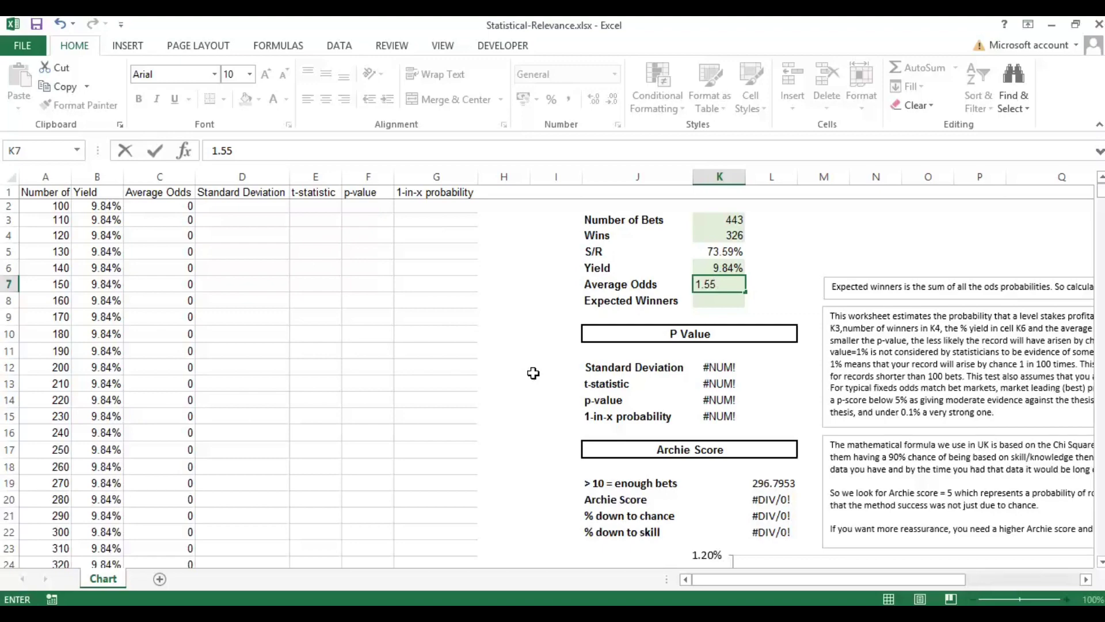
pyautogui.press('Return')
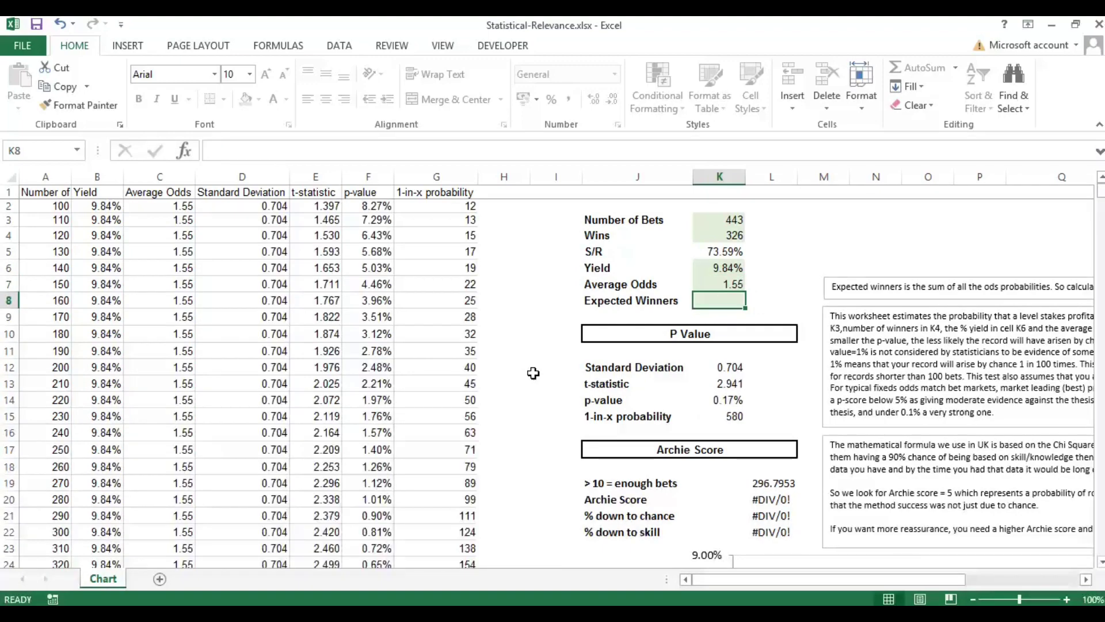
pyautogui.moveTo(818, 578); pyautogui.dragTo(910, 578)
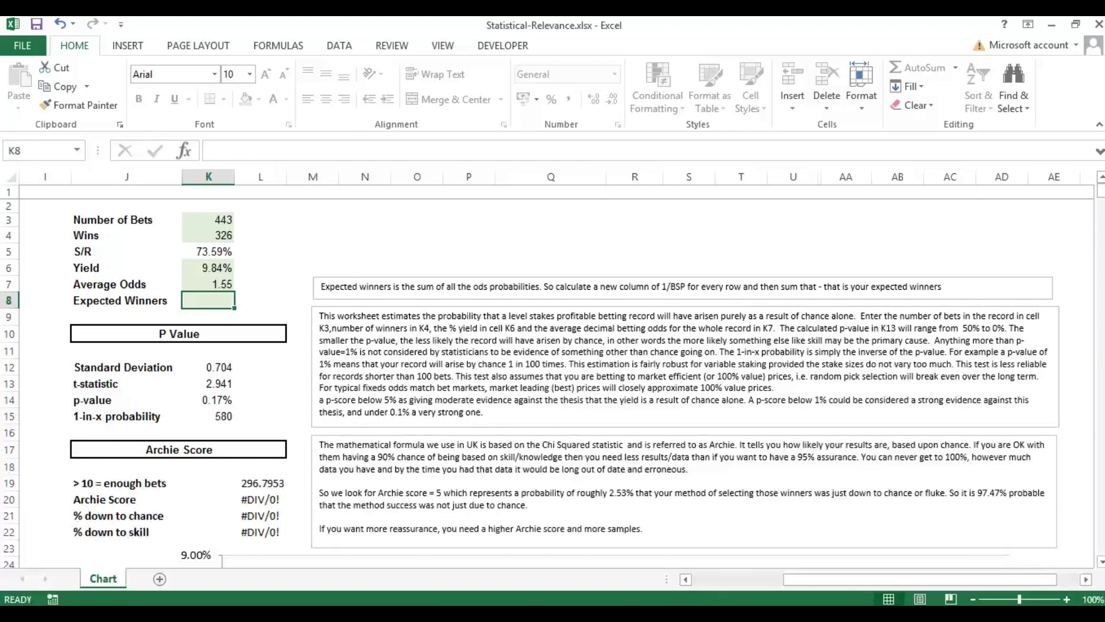
# In FBDResults, fill column BT with =1/[@[BF EX H ODDS]] and check its 299.83 sum.
pyautogui.moveTo(723, 613)
pyautogui.click(809, 536)
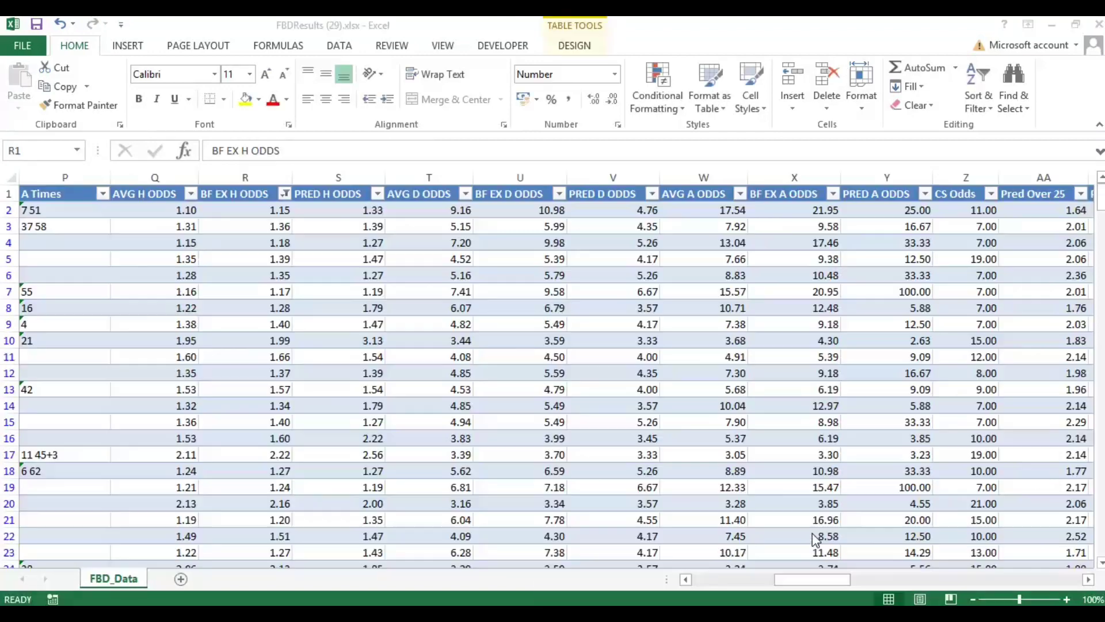
pyautogui.hscroll(10, 798, 578)
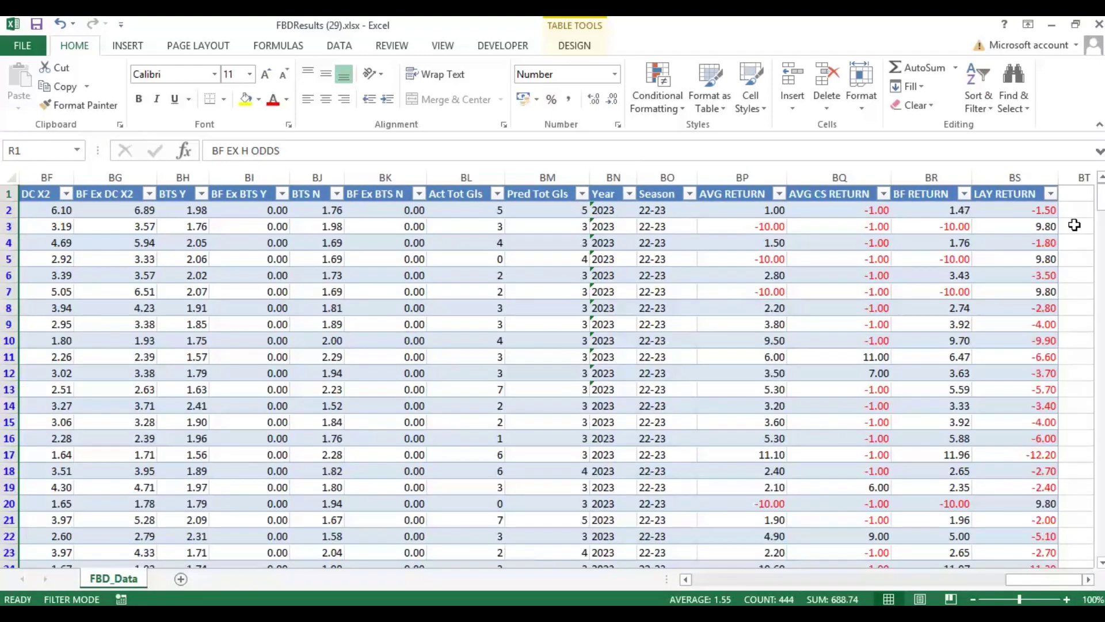
pyautogui.click(1076, 212)
pyautogui.write('=1/')
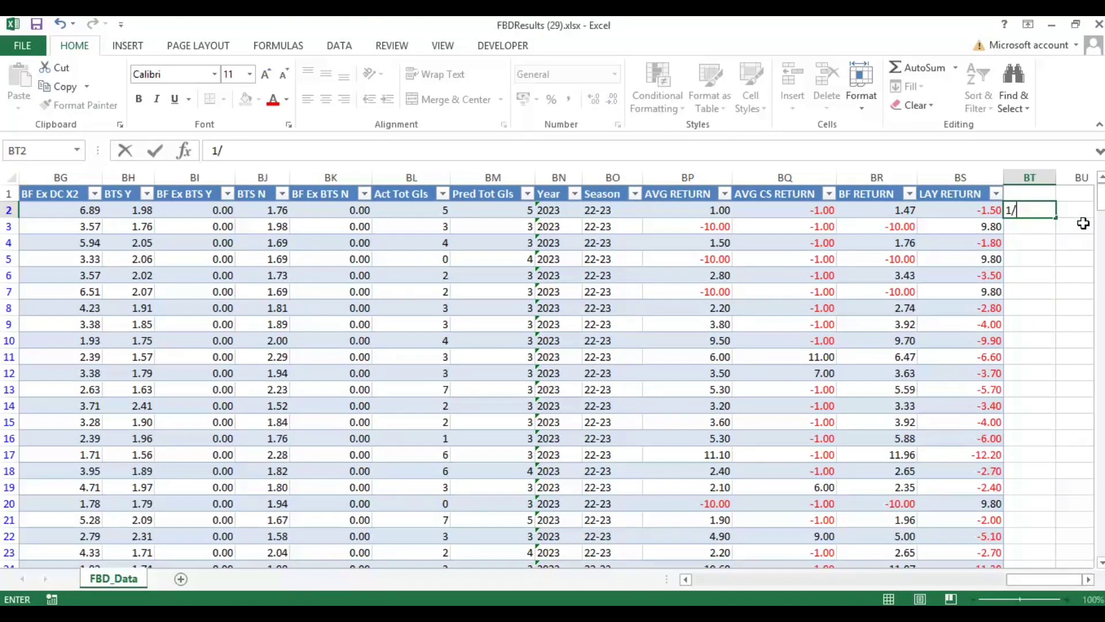
pyautogui.press('BackSpace')
pyautogui.press('BackSpace')
pyautogui.write('1/')
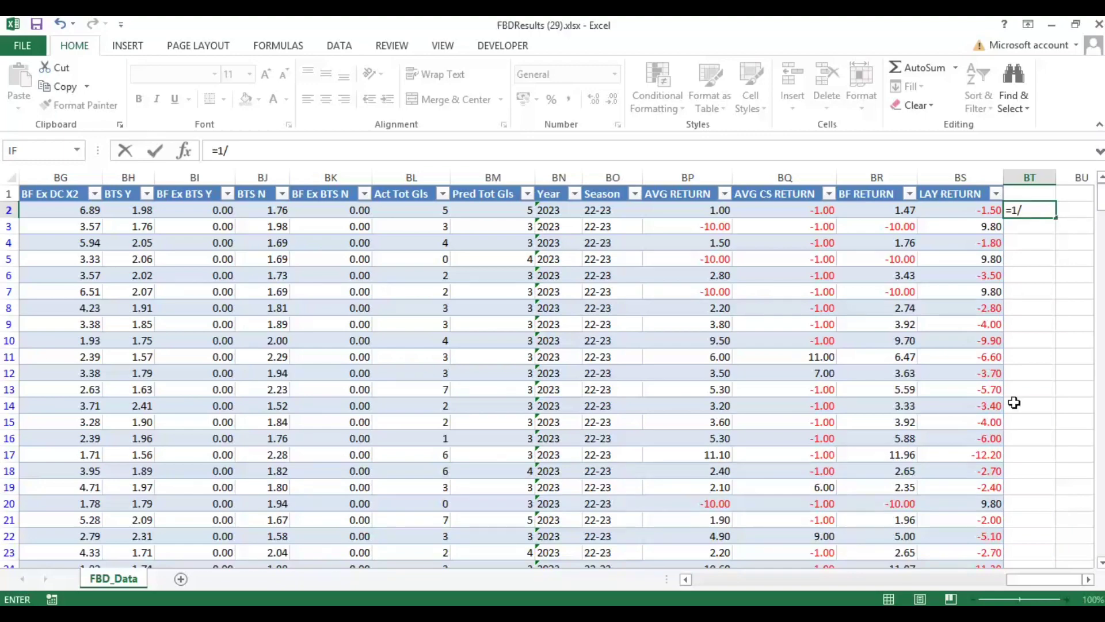
pyautogui.moveTo(1028, 582); pyautogui.dragTo(770, 583)
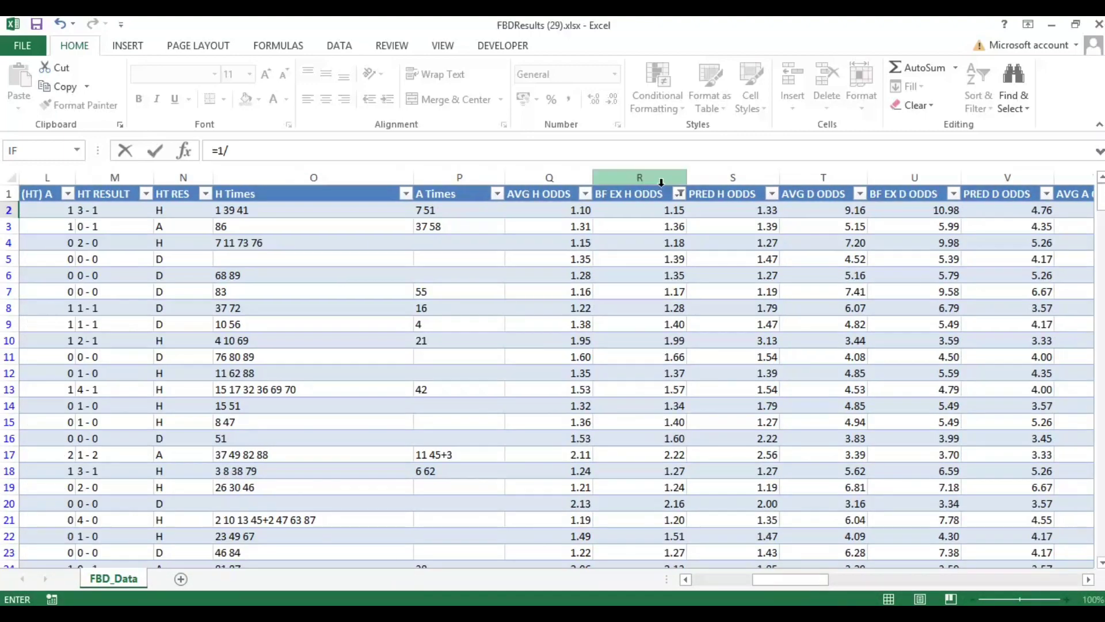
pyautogui.click(646, 210)
pyautogui.press('Return')
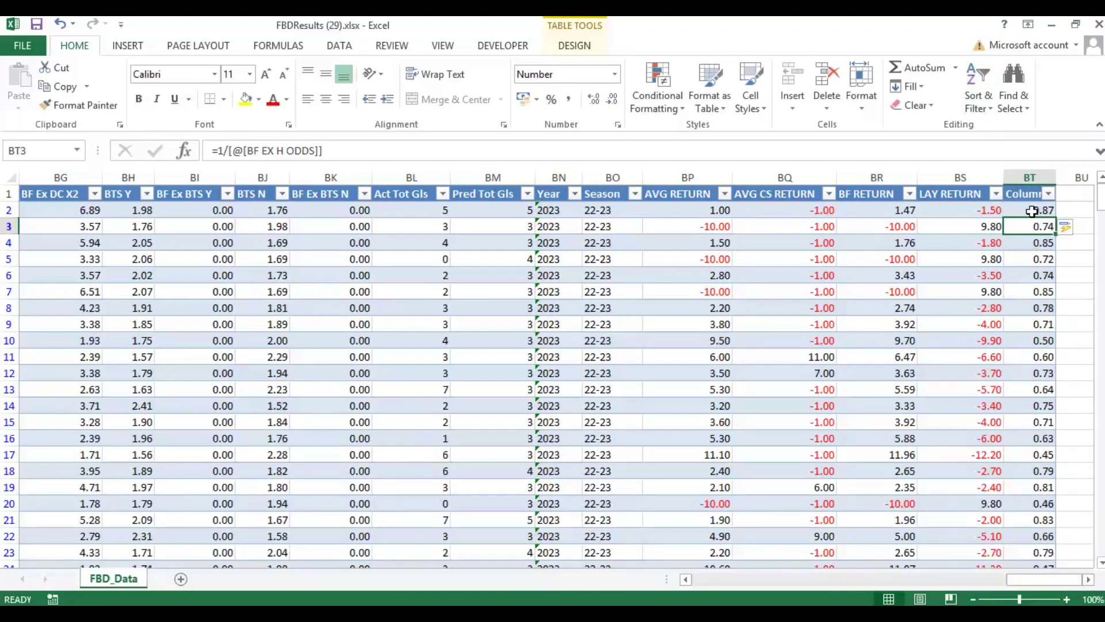
pyautogui.click(1030, 174)
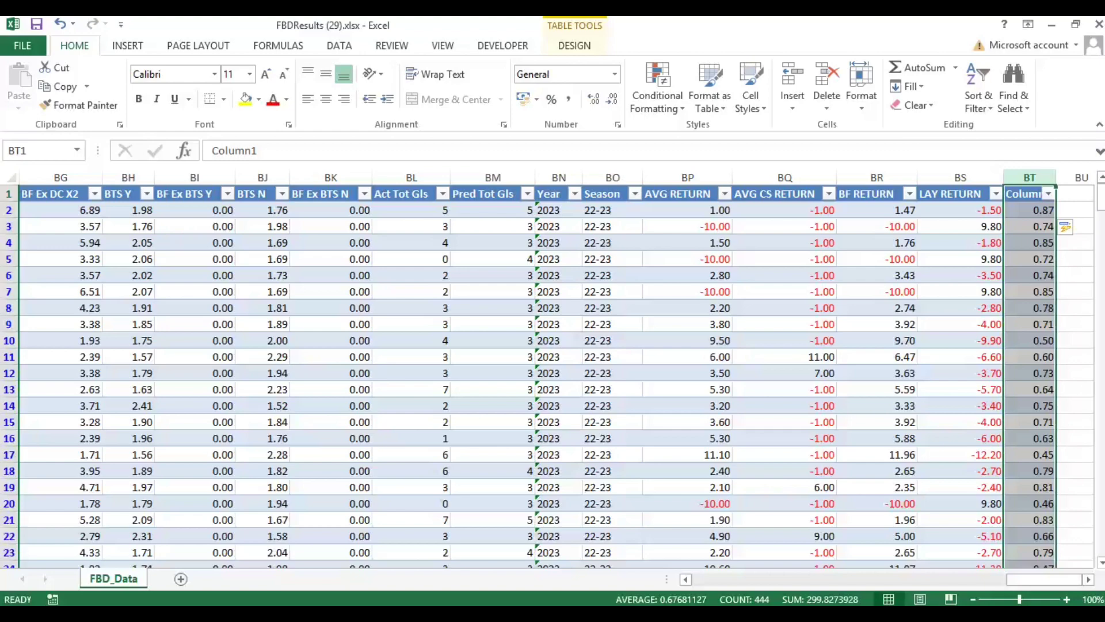
# Back in Statistical-Relevance, enter 300 as Expected Winners in K8, giving an Archie Score of 6.98.
pyautogui.moveTo(634, 616)
pyautogui.click(622, 541)
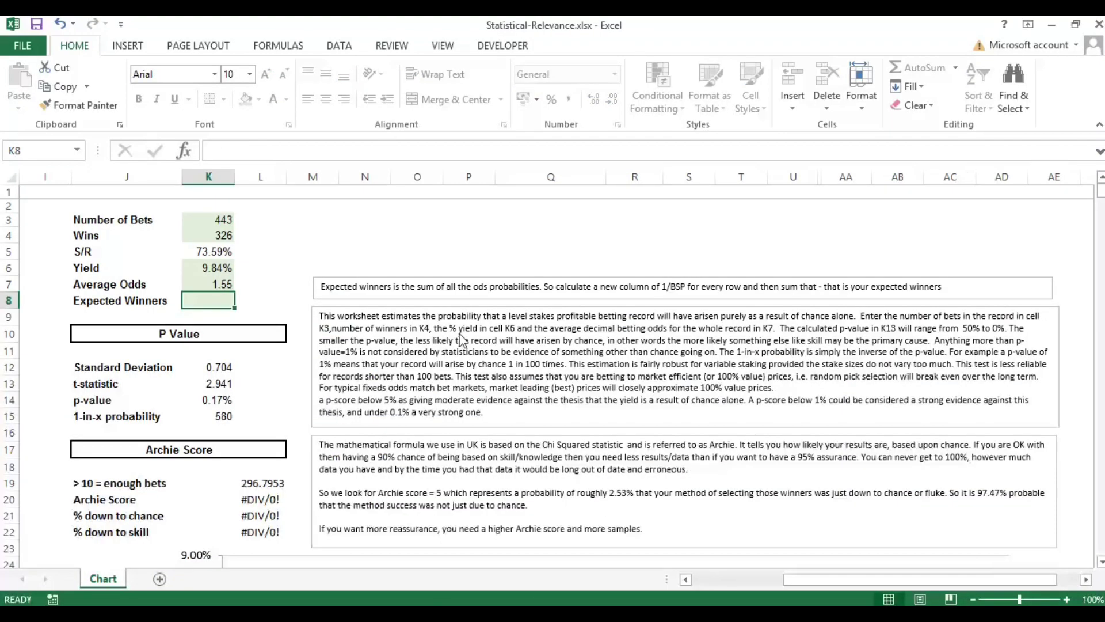
pyautogui.write('300')
pyautogui.press('Return')
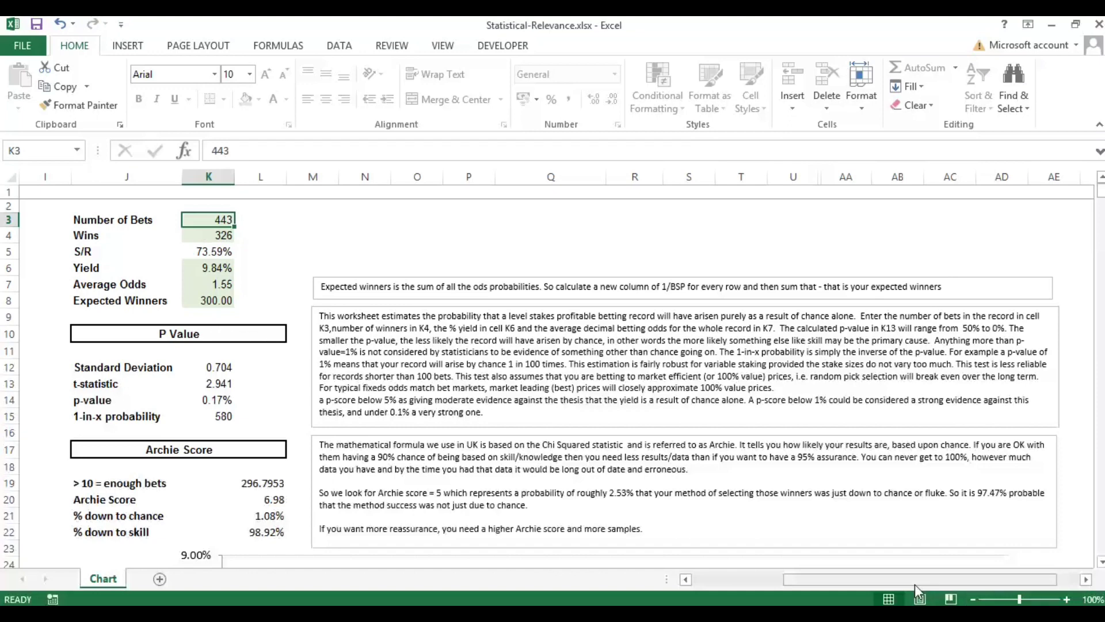
pyautogui.moveTo(914, 585); pyautogui.dragTo(820, 579)
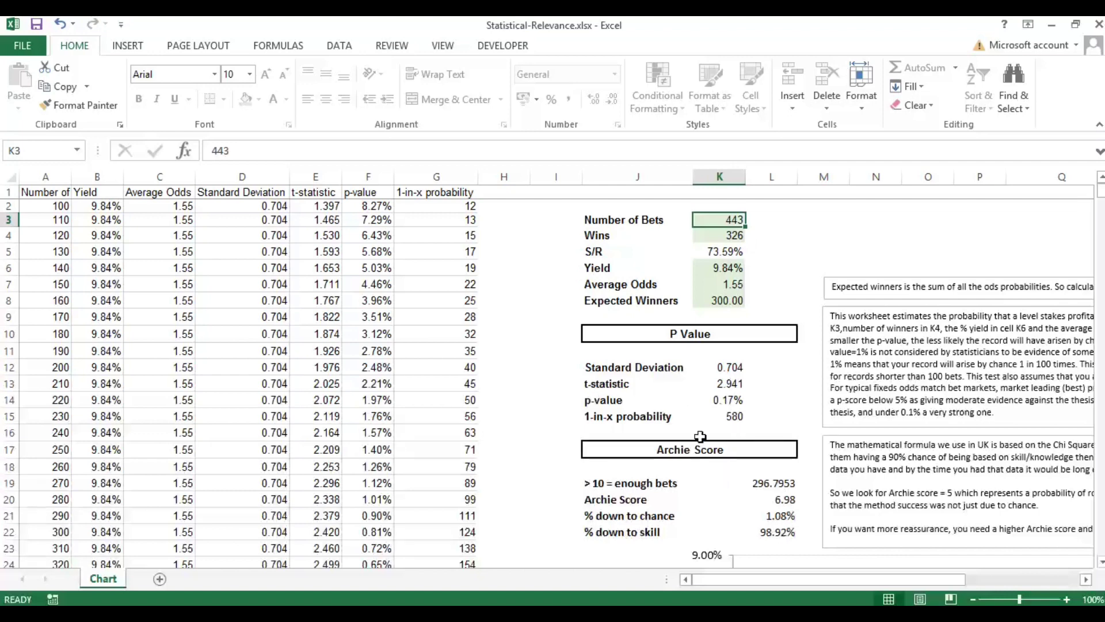
# Scroll to review the results: 1.08% down to chance, 0.17% p-value, 1-in-580 probability, and the chart.
pyautogui.moveTo(810, 585); pyautogui.dragTo(890, 585)
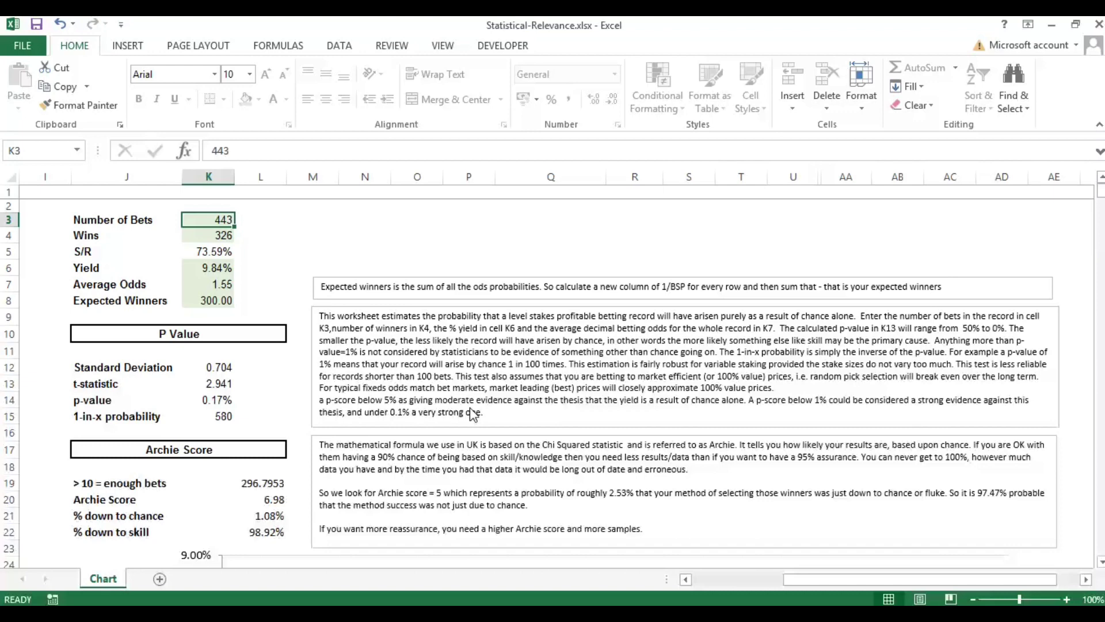
pyautogui.scroll(-1, 468, 370)
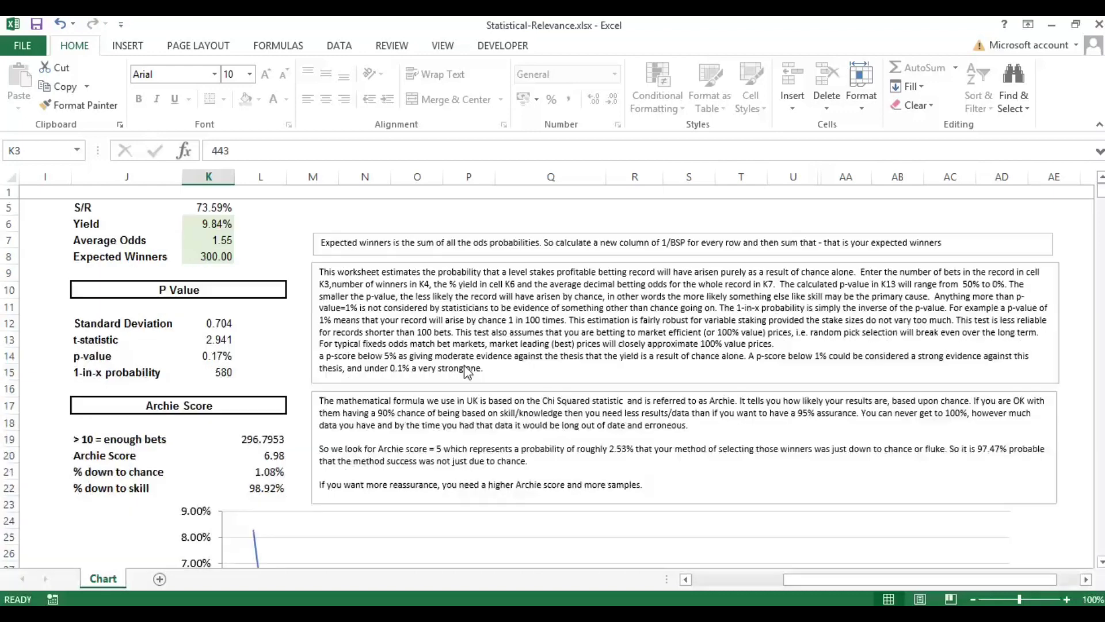
pyautogui.scroll(-1, 467, 370)
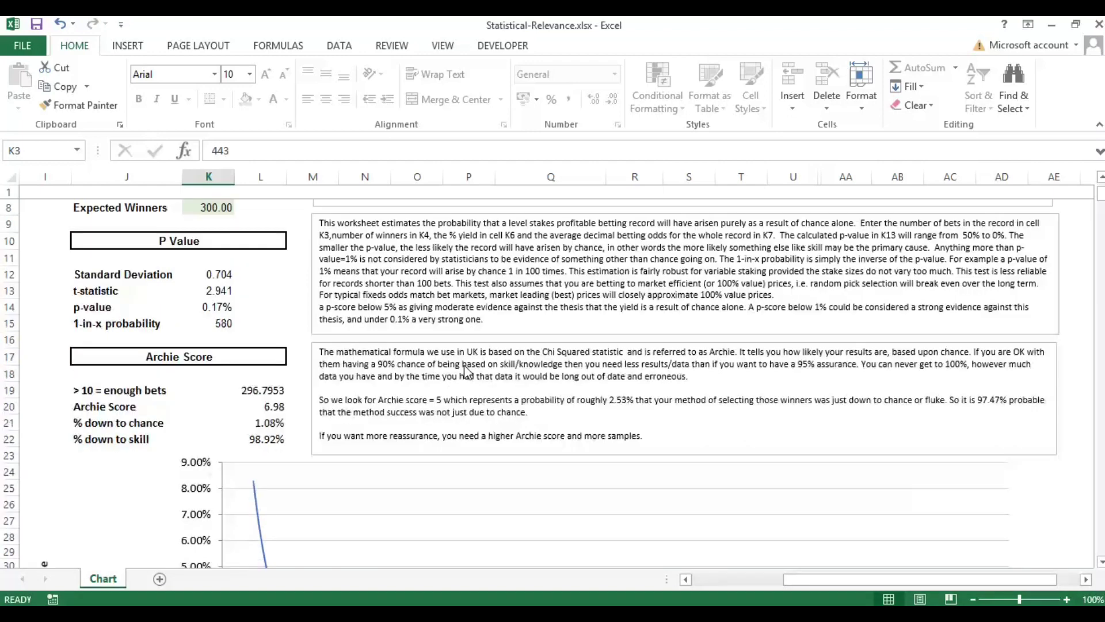
pyautogui.scroll(-1, 468, 371)
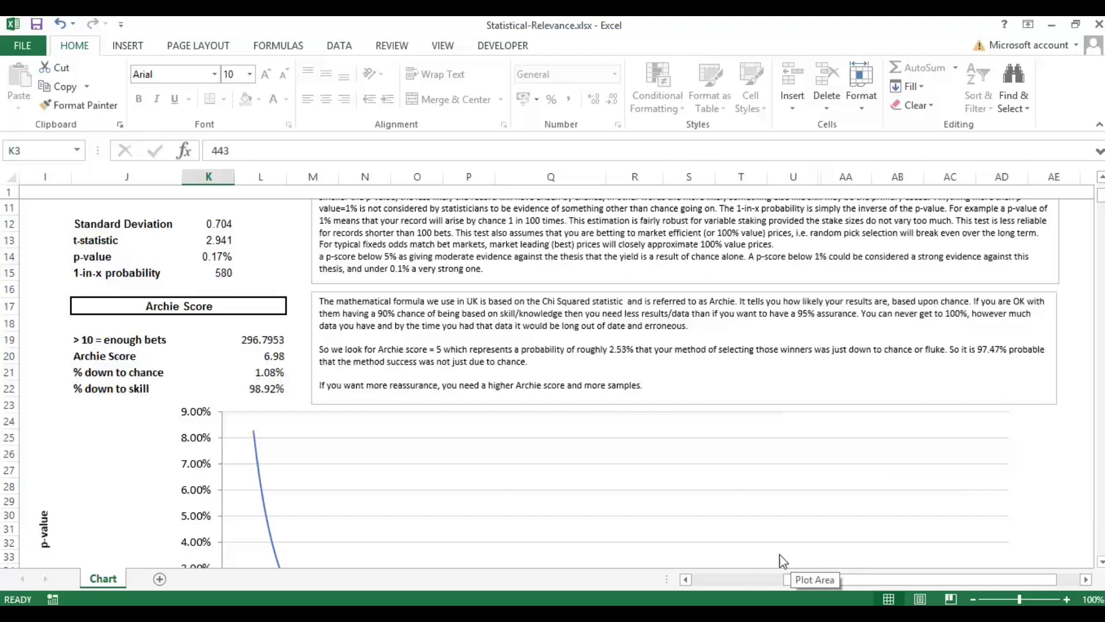
# Return to the Football Bet Data dashboard and scroll to the top to show the league and score filters.
pyautogui.hotkey('alt', 'Tab')
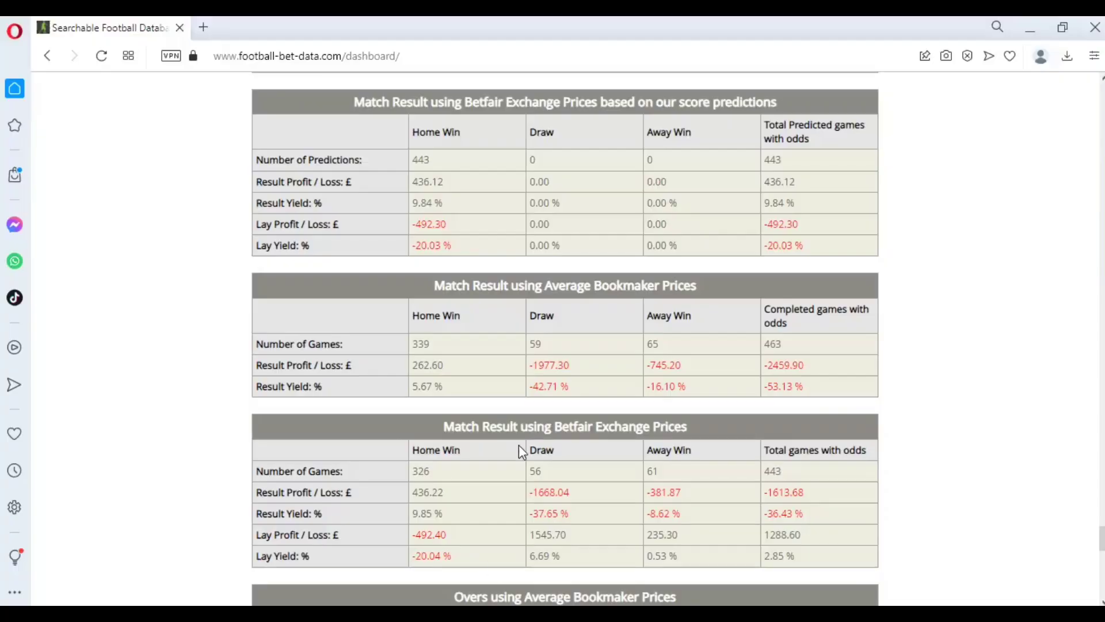
pyautogui.scroll(5, 568, 441)
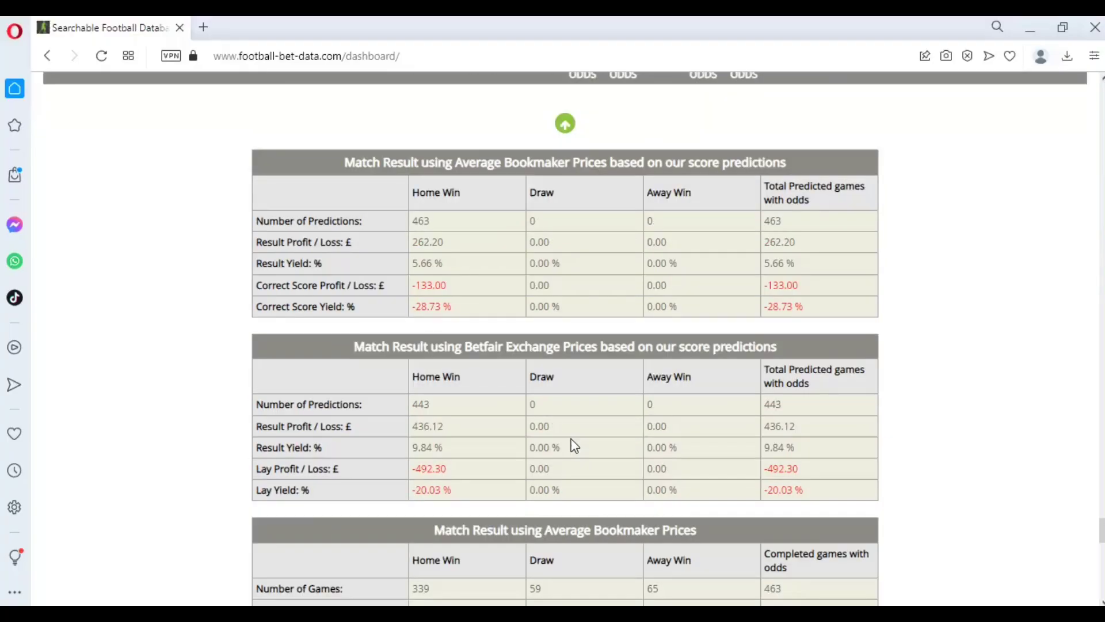
pyautogui.scroll(-2, 574, 445)
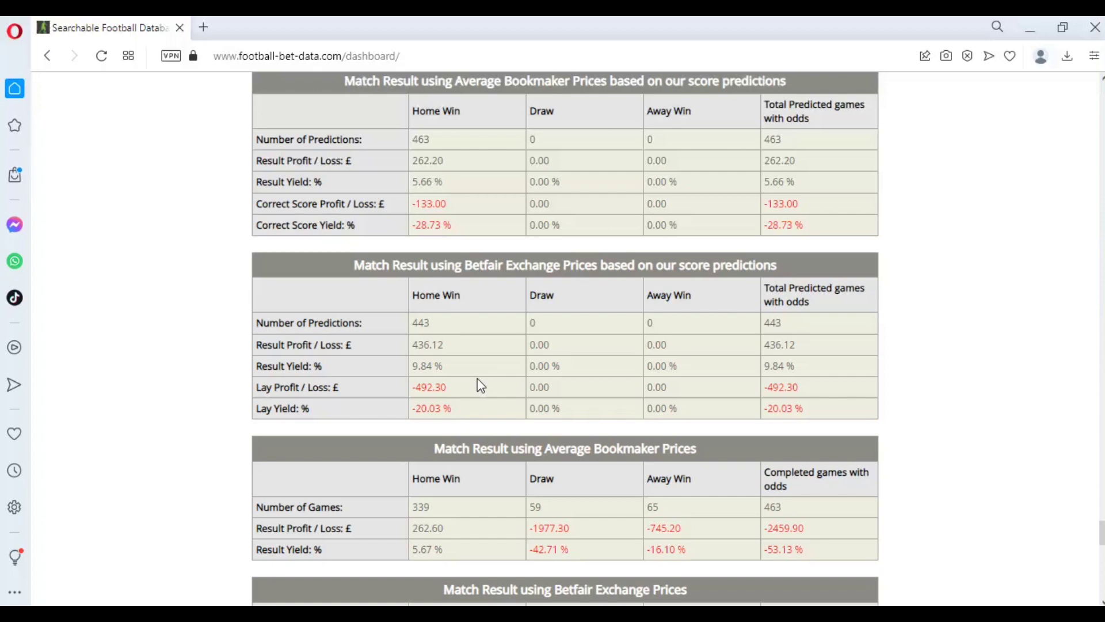
pyautogui.scroll(2, 478, 380)
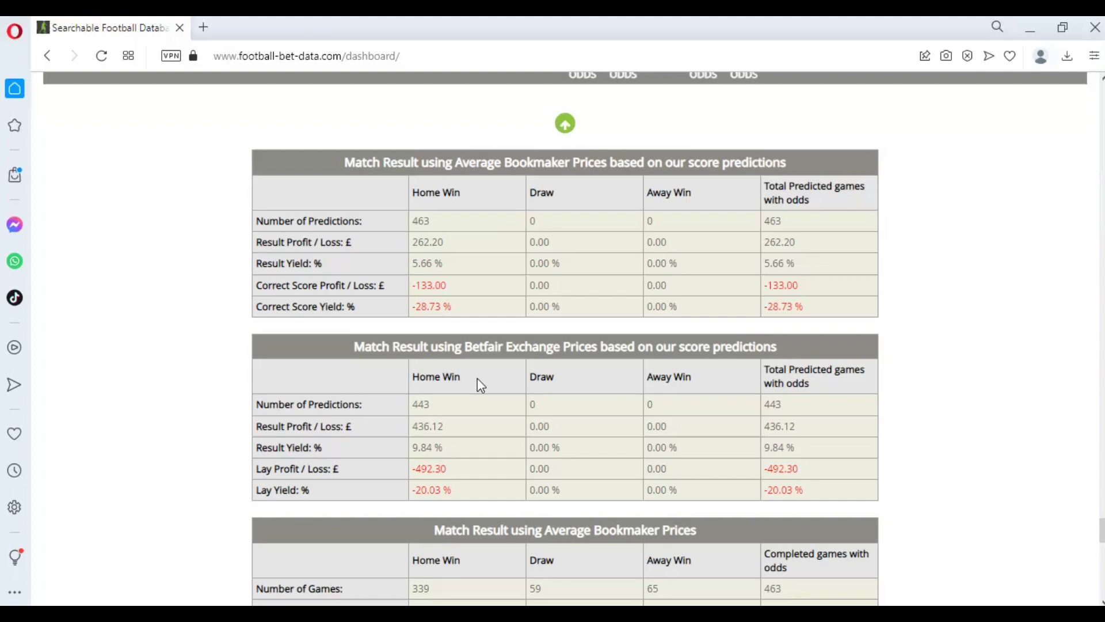
pyautogui.scroll(4, 478, 378)
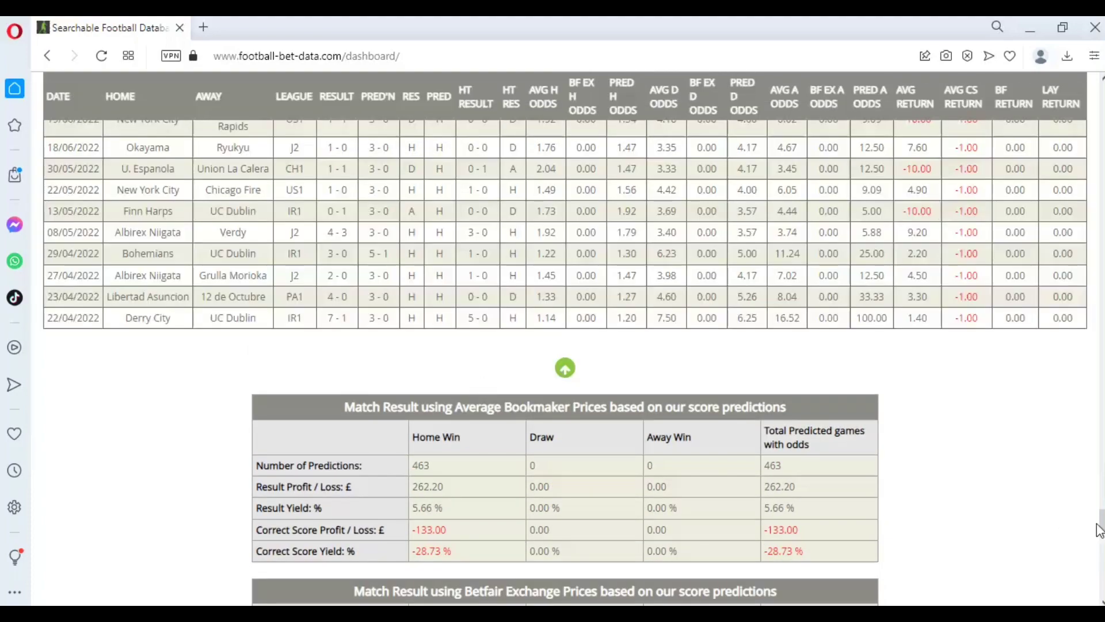
pyautogui.moveTo(1099, 529); pyautogui.dragTo(1101, 110)
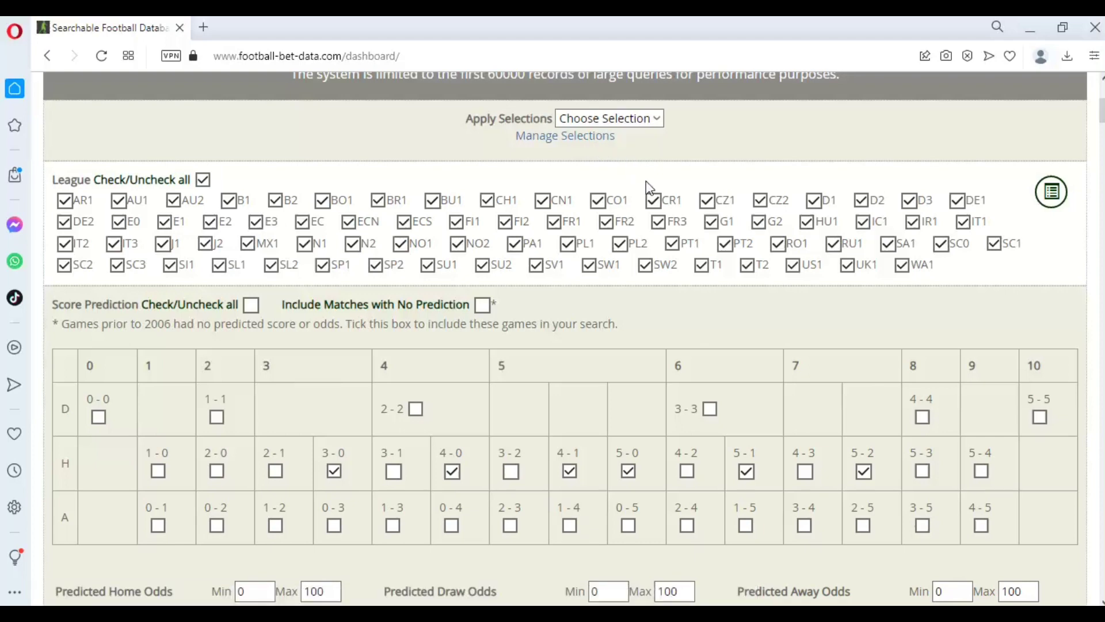
pyautogui.scroll(2, 656, 379)
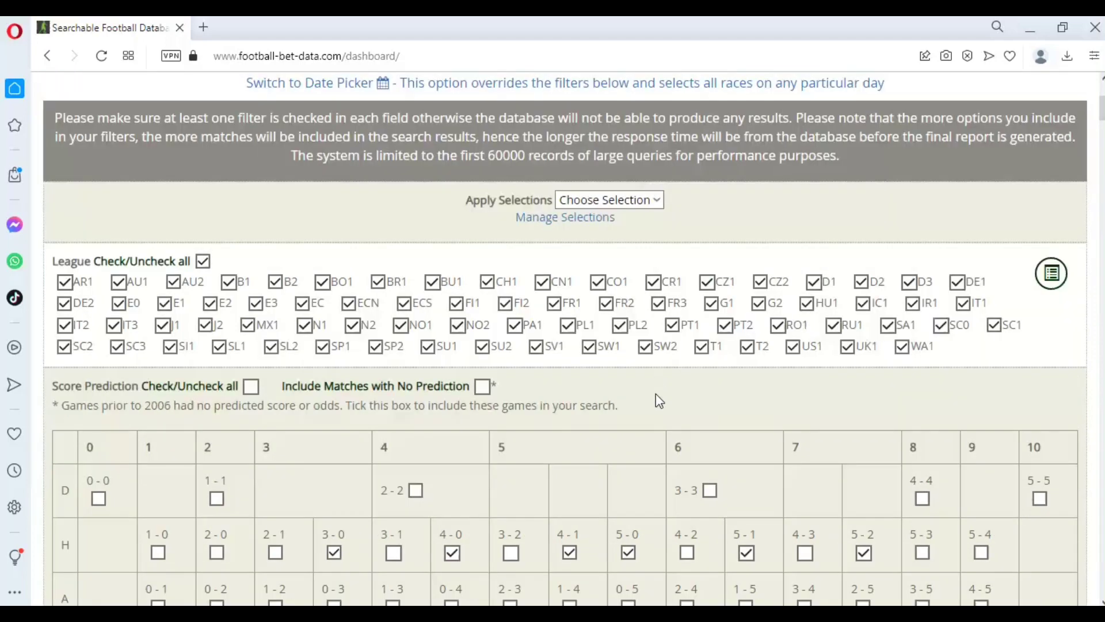